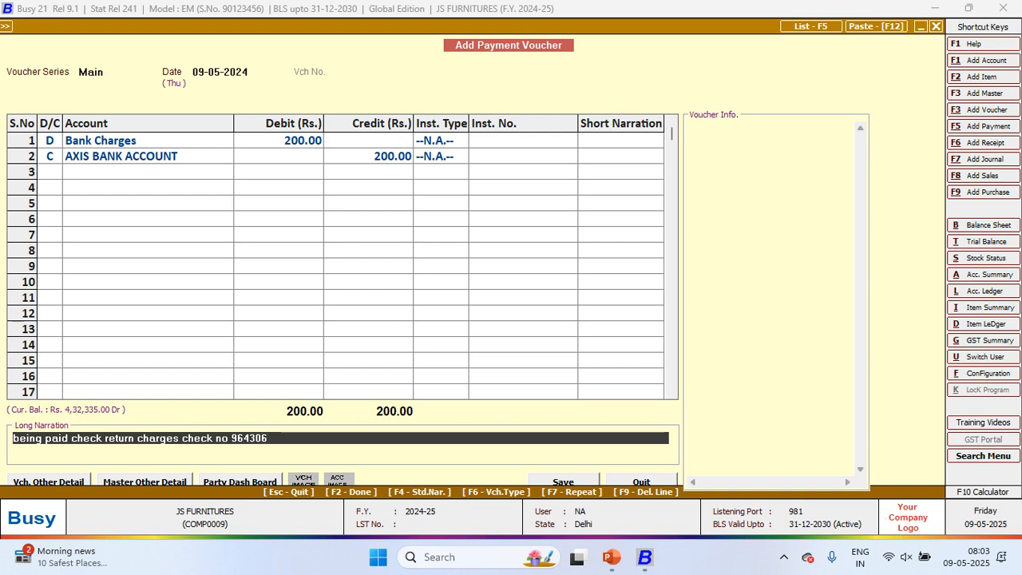
Step: Confirm the narration and save the 200.00 bank charges payment voucher dated 09-05-2024
key("Return")
key("Return")
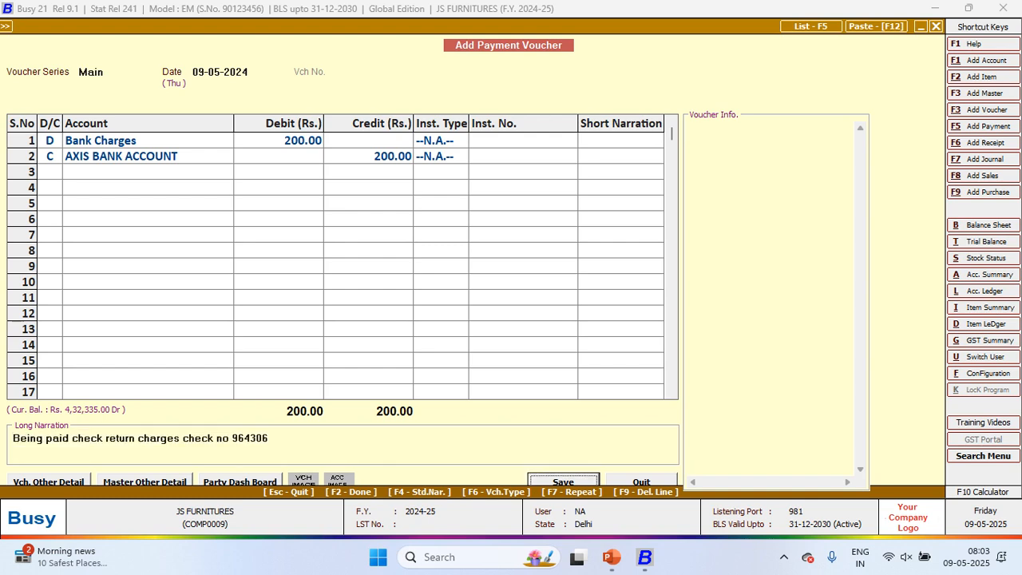
key("Return")
Step: Check the bank statement slide in PowerPoint and, back in Busy, set the 08-05-2024 receipt's clearing date to 09-05-2024 for cheque 964306
key("alt+Tab")
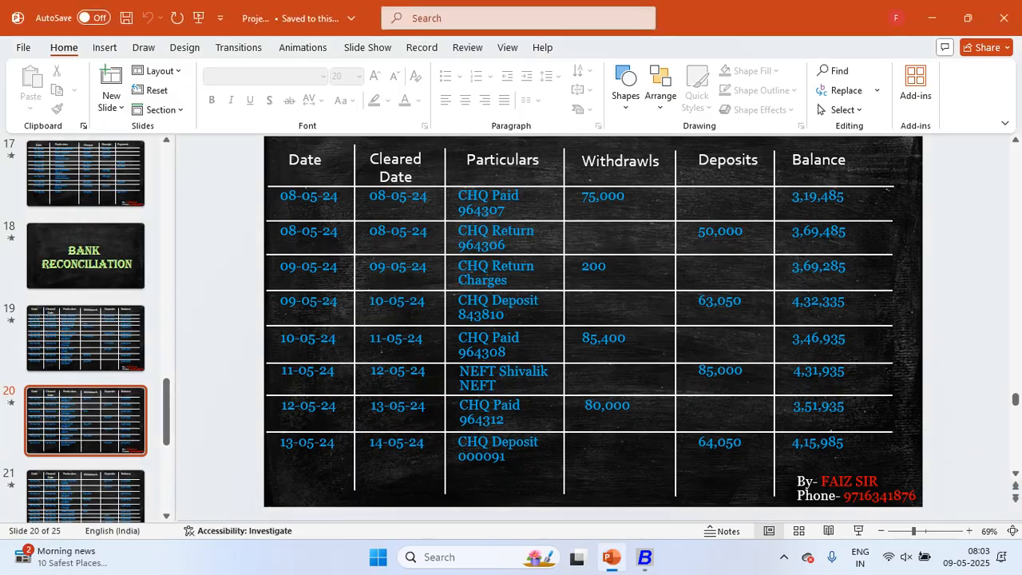
key("alt+Tab")
key("Up")
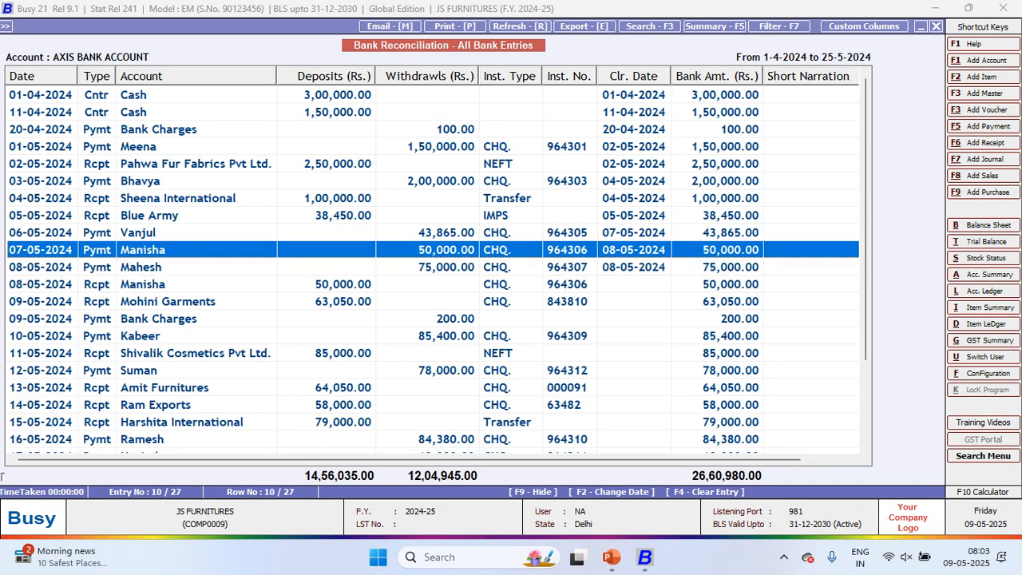
key("Down")
key("Down")
key("Return")
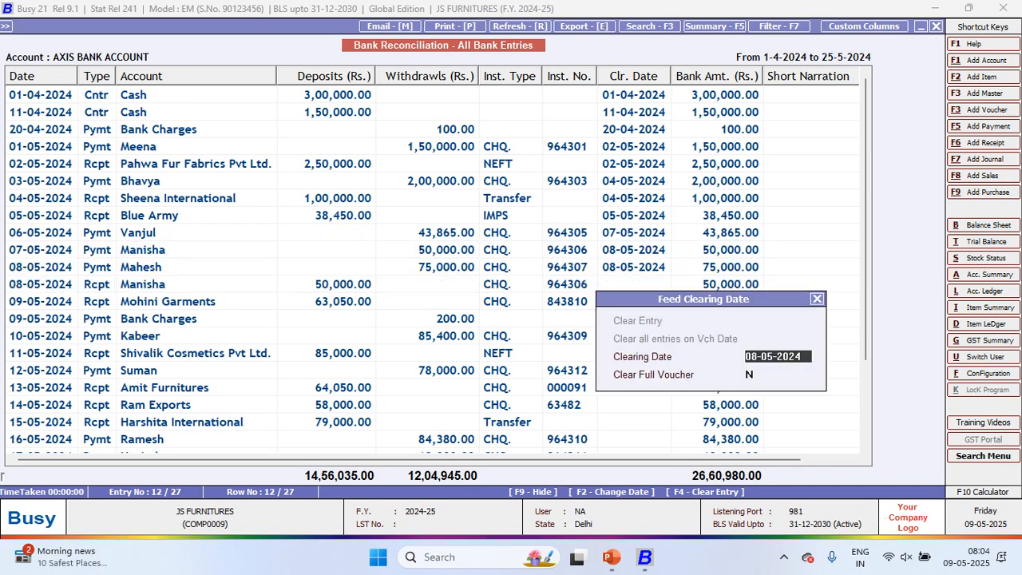
type("09")
key("Return")
key("Return")
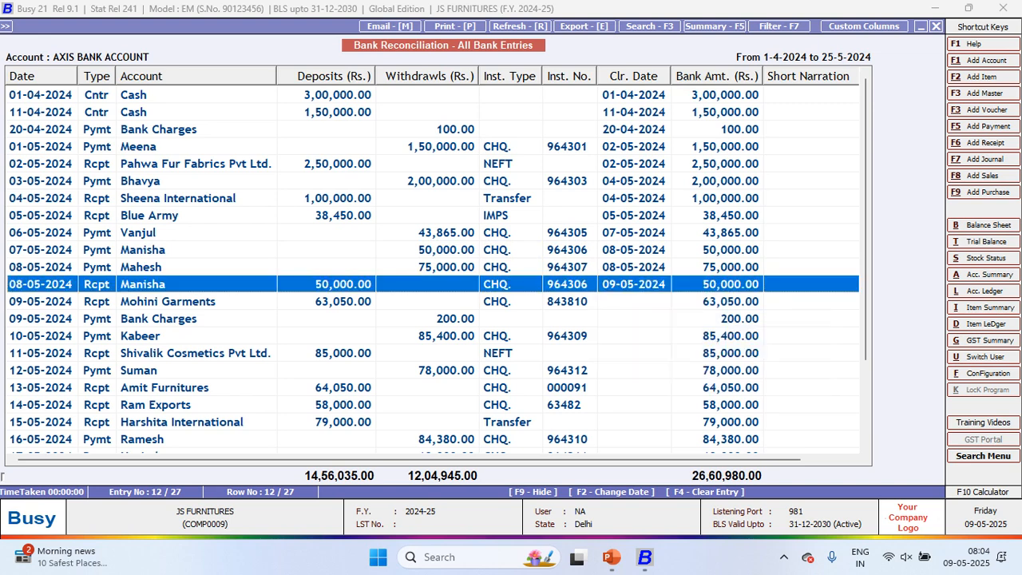
Step: Clear the 200.00 Bank Charges payment in the reconciliation with clearing date 09-05-2024
key("Down")
key("Down")
key("F5")
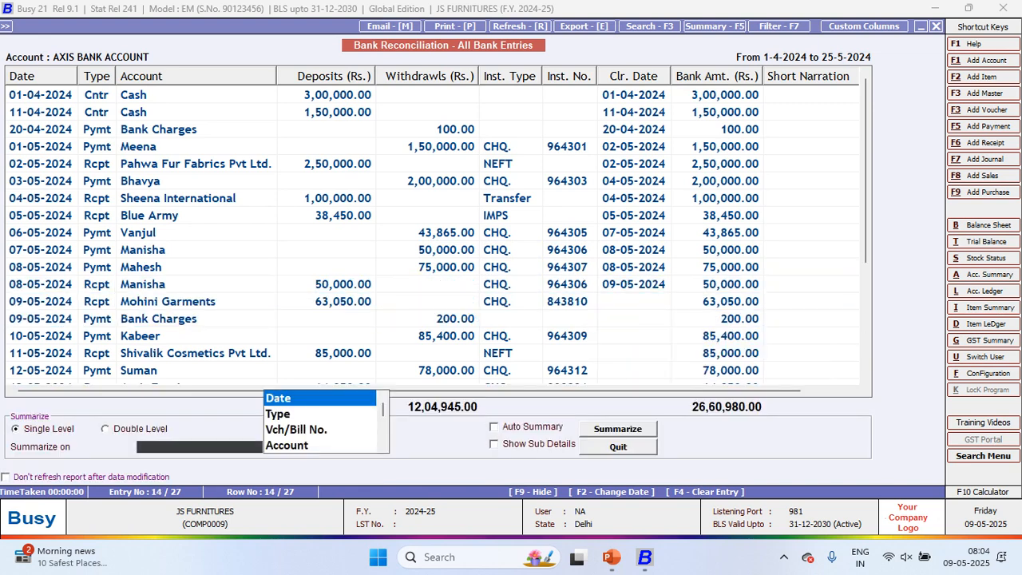
key("Escape")
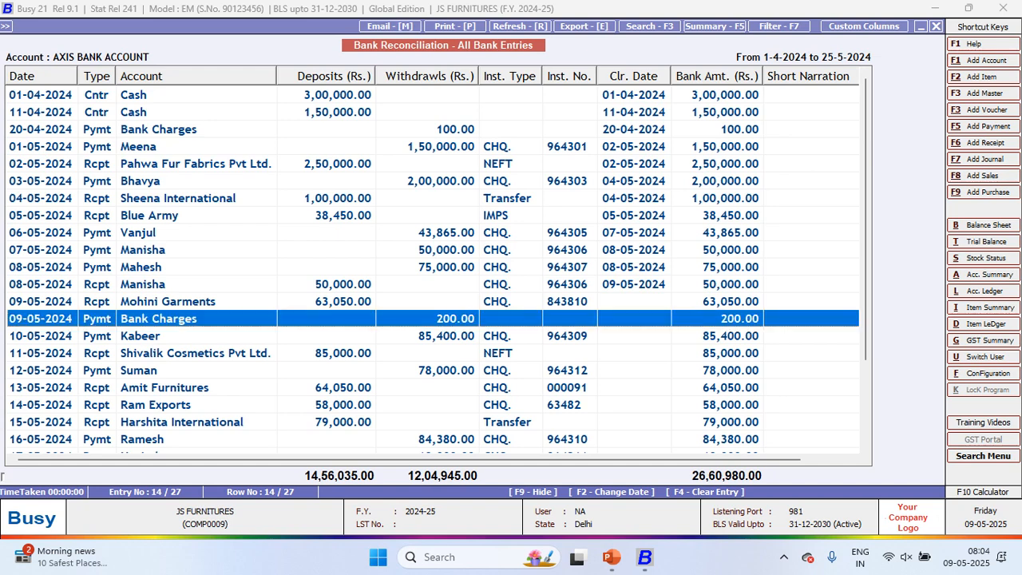
key("Return")
key("Return")
key("Return")
Step: Consult the statement slide in PowerPoint and set the Mohini Garments receipt's clearing date to 10-05-2024 in Busy
key("alt+Tab")
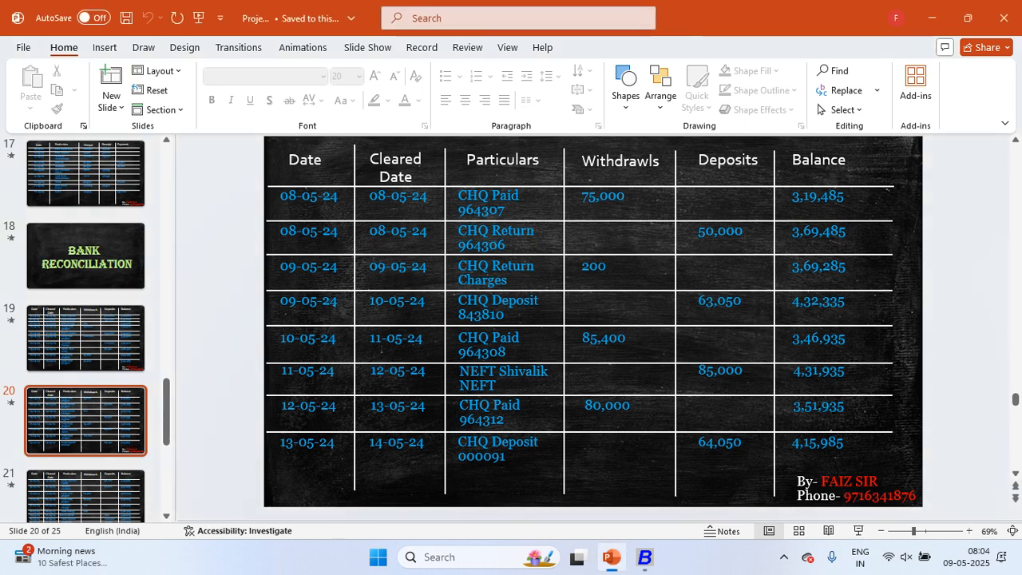
key("alt+Tab")
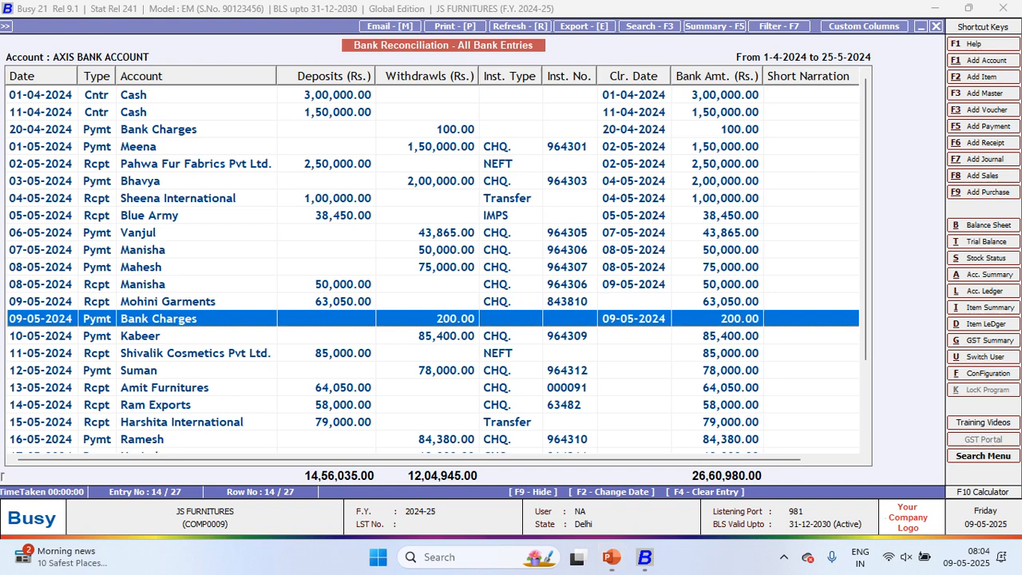
key("Up")
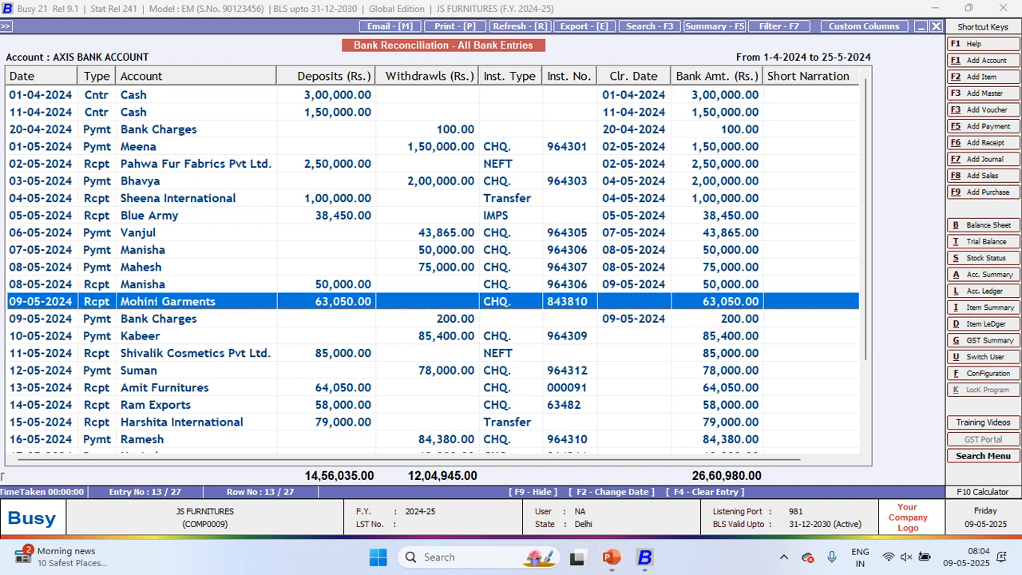
key("Return")
type("10")
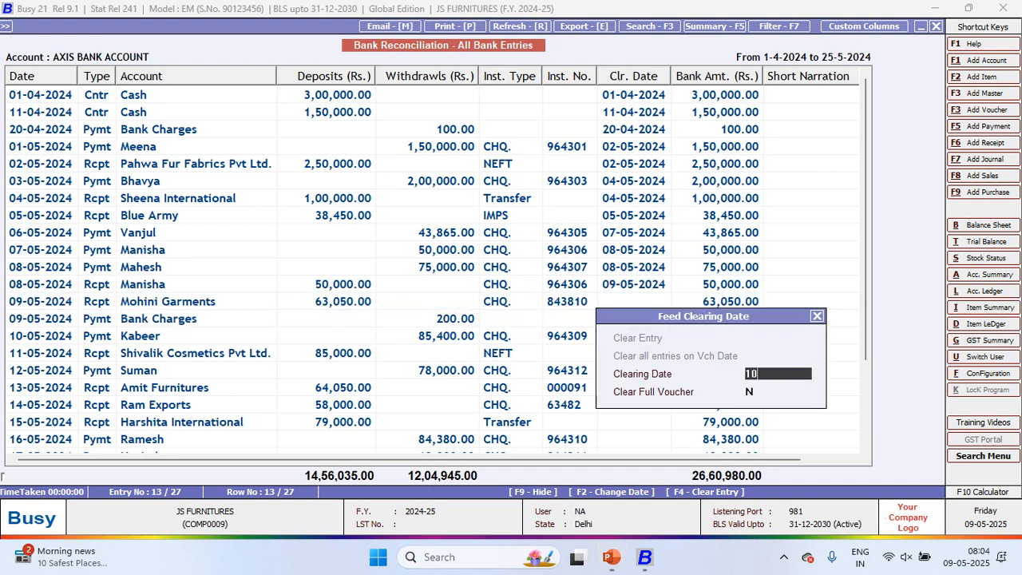
key("Return")
key("Return")
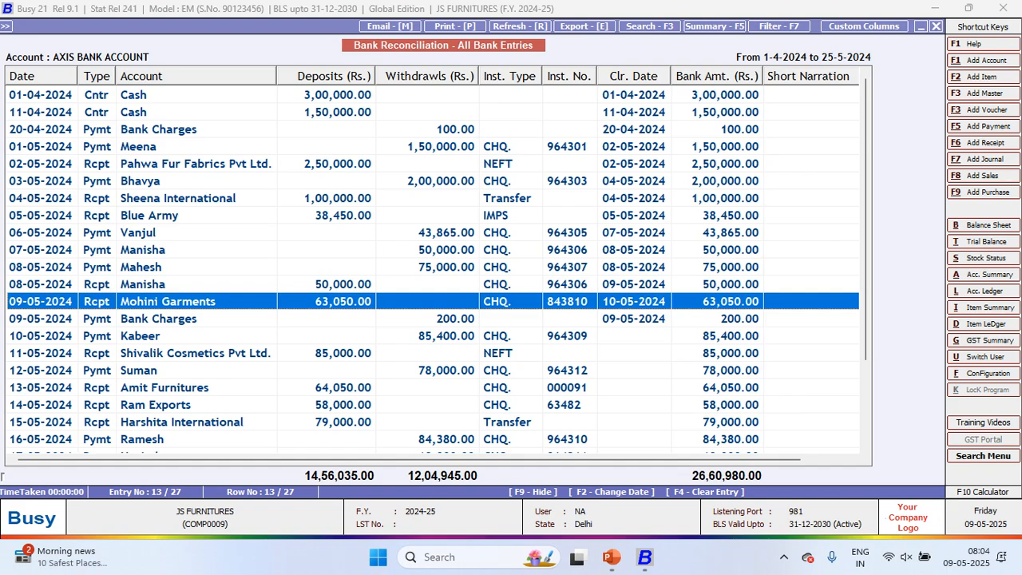
Step: Compare the 10-05-2024 payment with the PowerPoint statement, change its instrument number to 964308 in Busy, and save the voucher
key("Down")
key("alt+Tab")
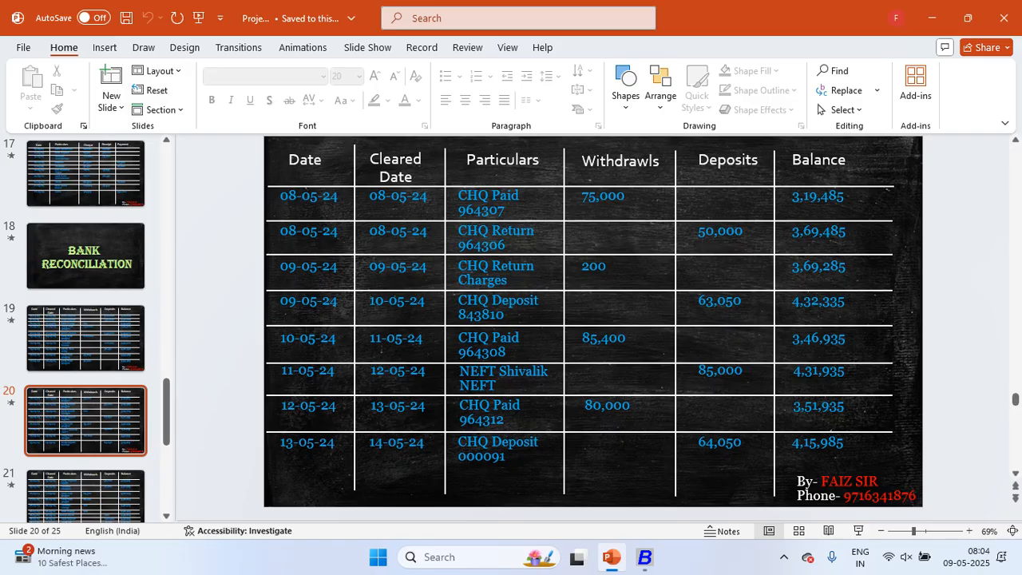
key("alt+Tab")
key("Down")
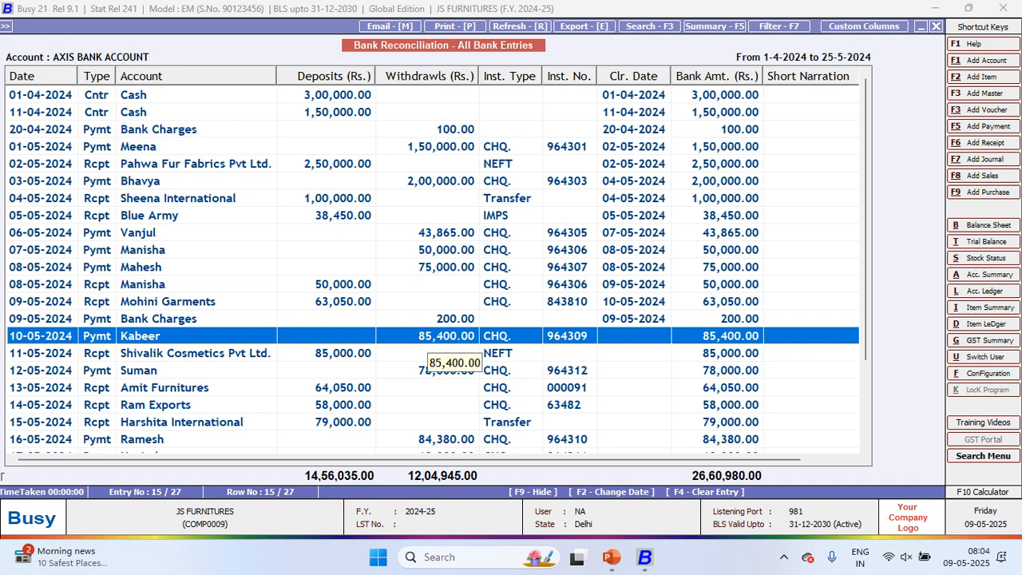
key("Return")
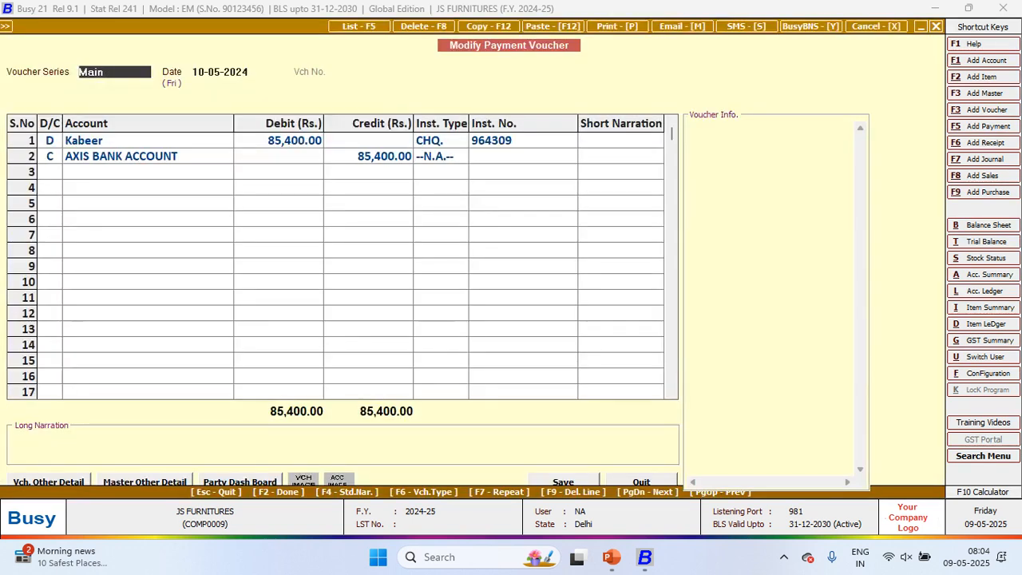
key("Return")
key("Return")
key("Return")
key("Return")
key("Return")
key("Return")
key("BackSpace")
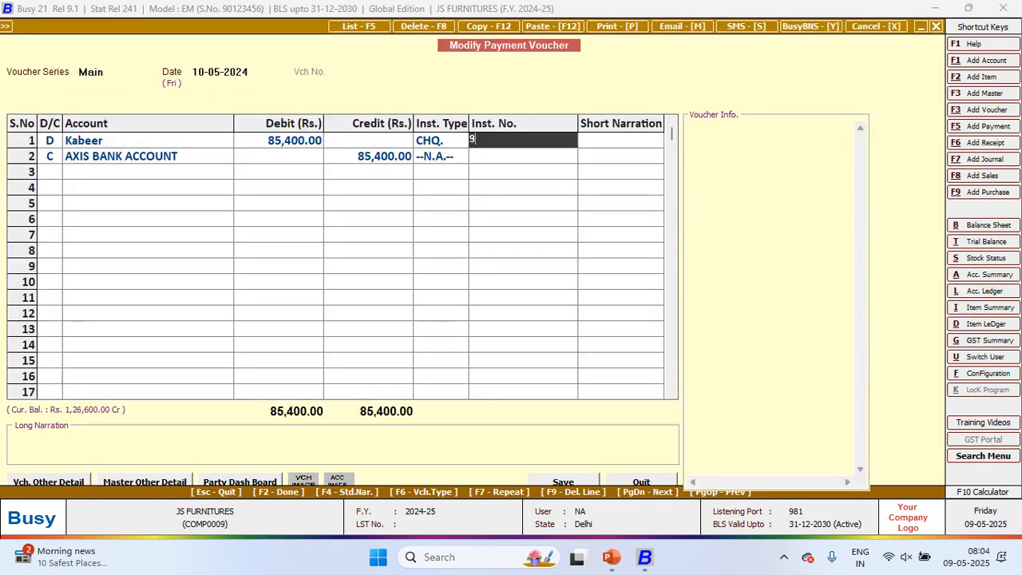
type("964308")
key("Return")
key("Return")
key("Return")
key("Return")
key("Return")
key("Return")
key("Return")
key("Return")
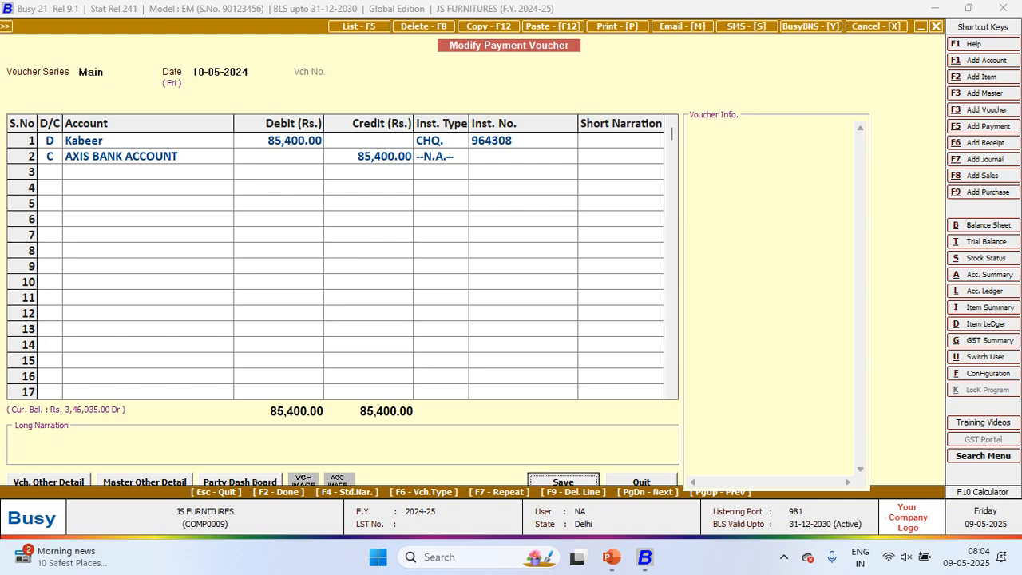
key("Return")
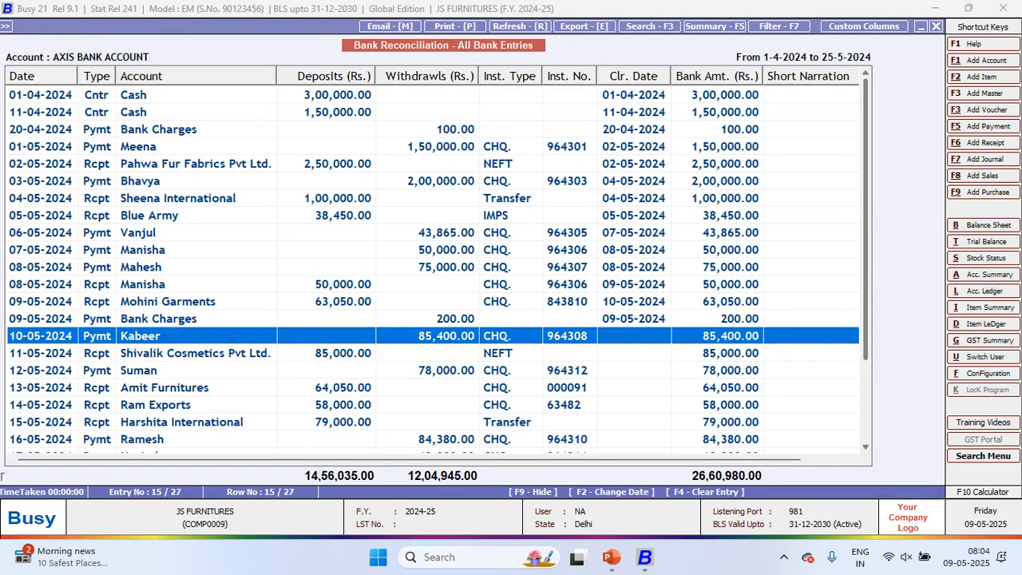
Step: Look up the cleared date in the PowerPoint statement and set the 85,400.00 payment's clearing date to 11-05-2024 in Busy
key("Return")
key("alt+Tab")
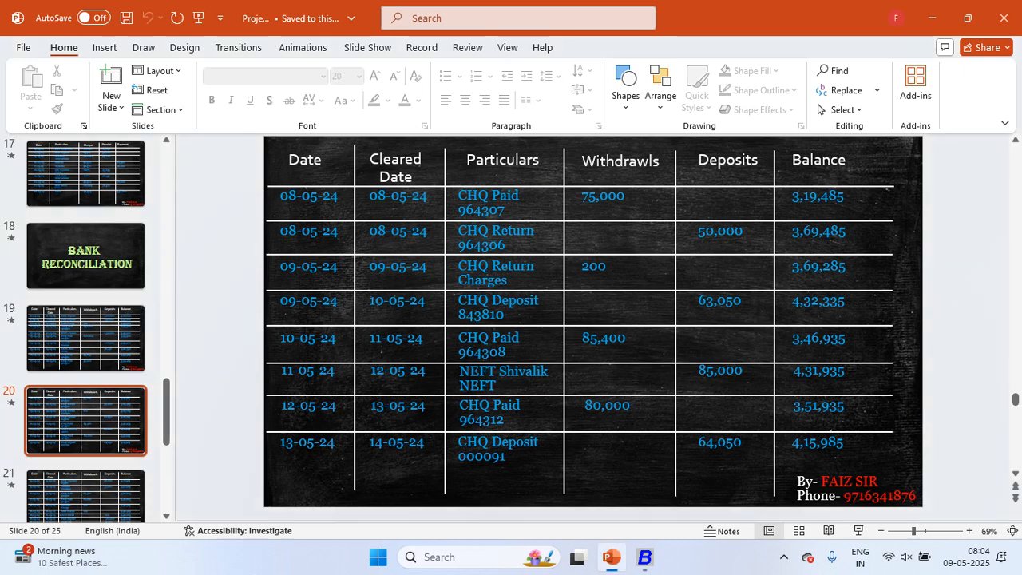
key("alt+Tab")
type("12")
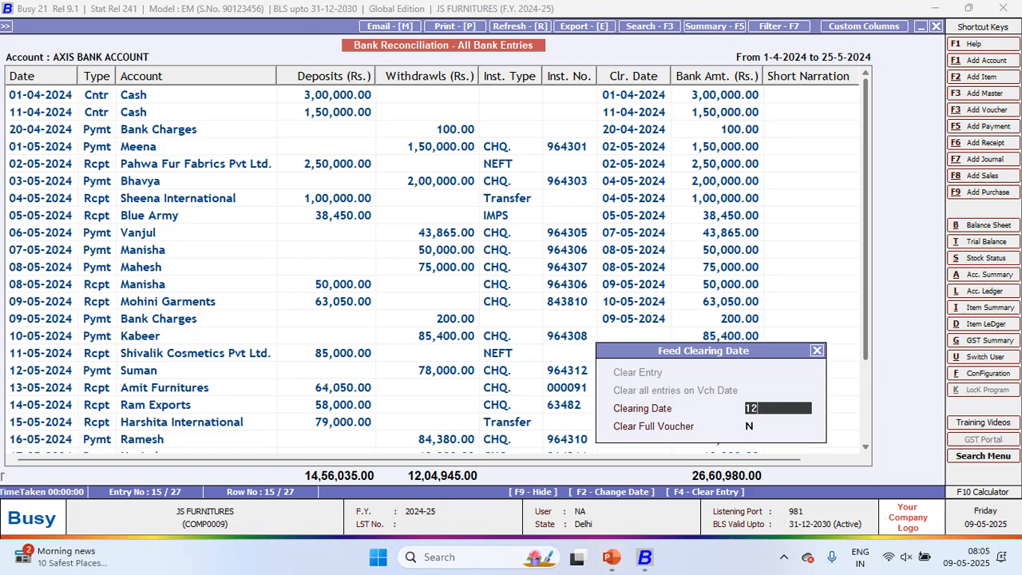
key("alt+Tab")
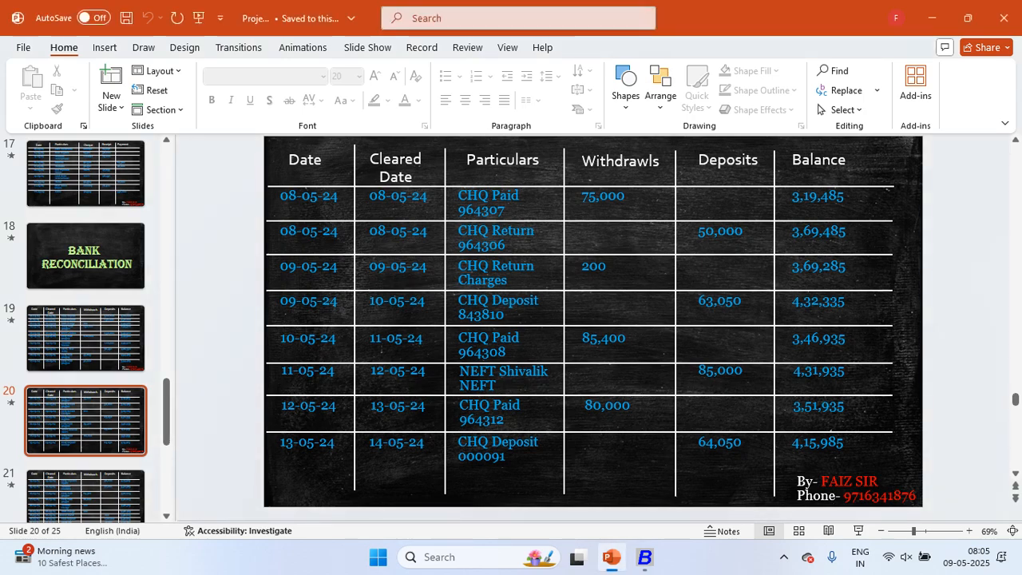
key("alt+Tab")
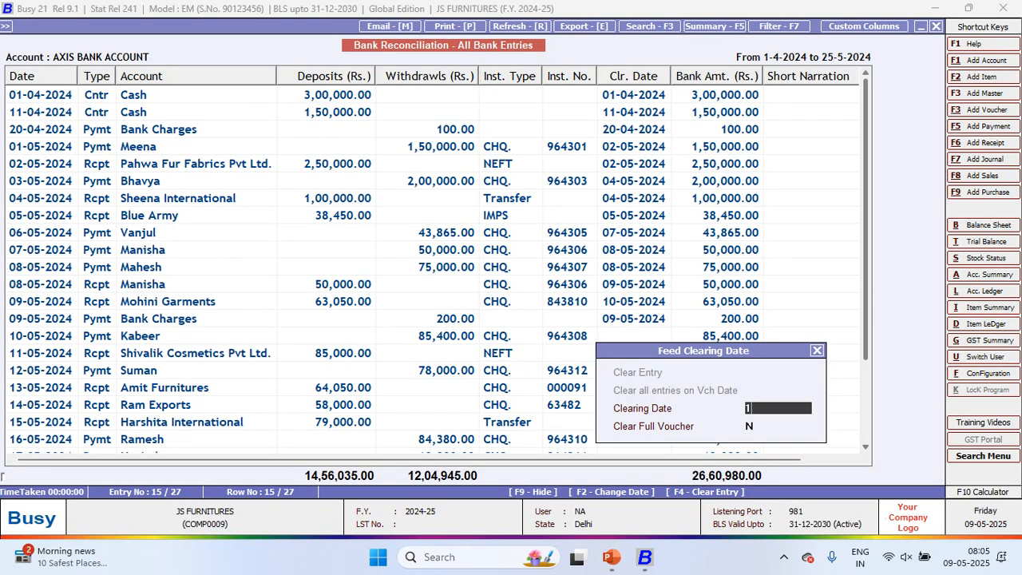
type("1")
key("Return")
Step: Check the PowerPoint statement and set the Shivalik Cosmetics NEFT receipt's clearing date to 12-05-2024 in Busy
key("Down")
key("alt+Tab")
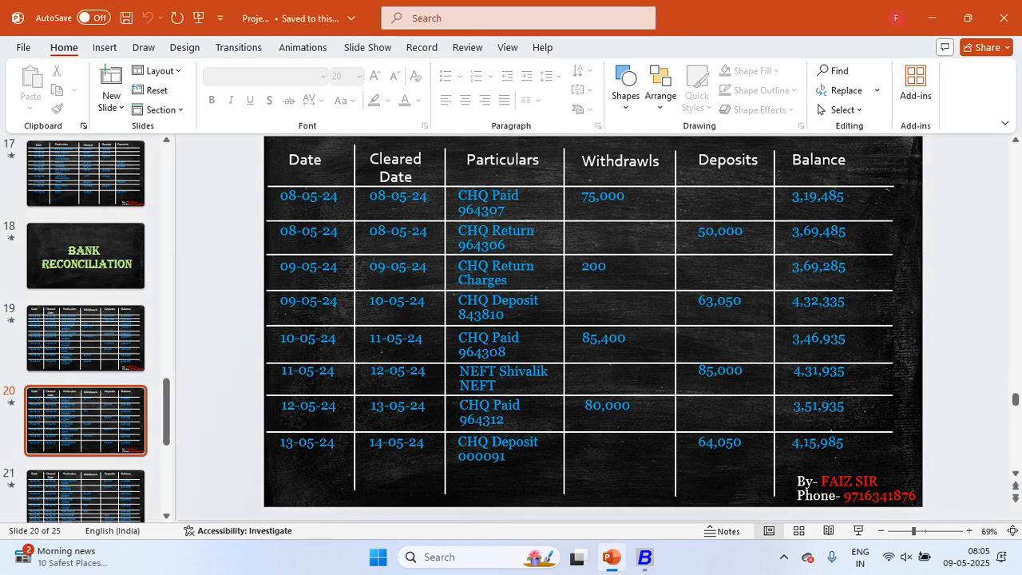
key("alt+Tab")
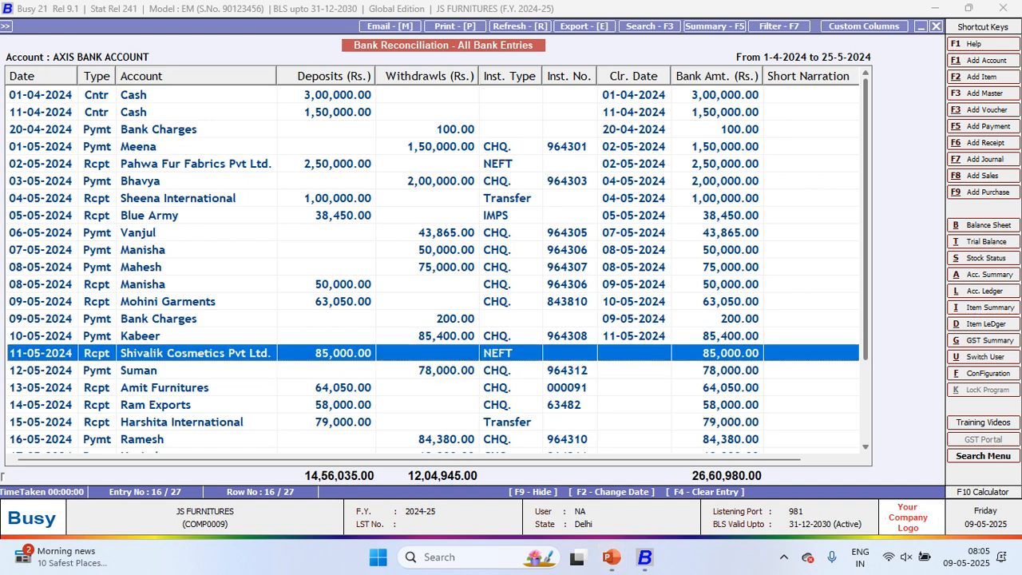
key("Return")
type("12-05-2024")
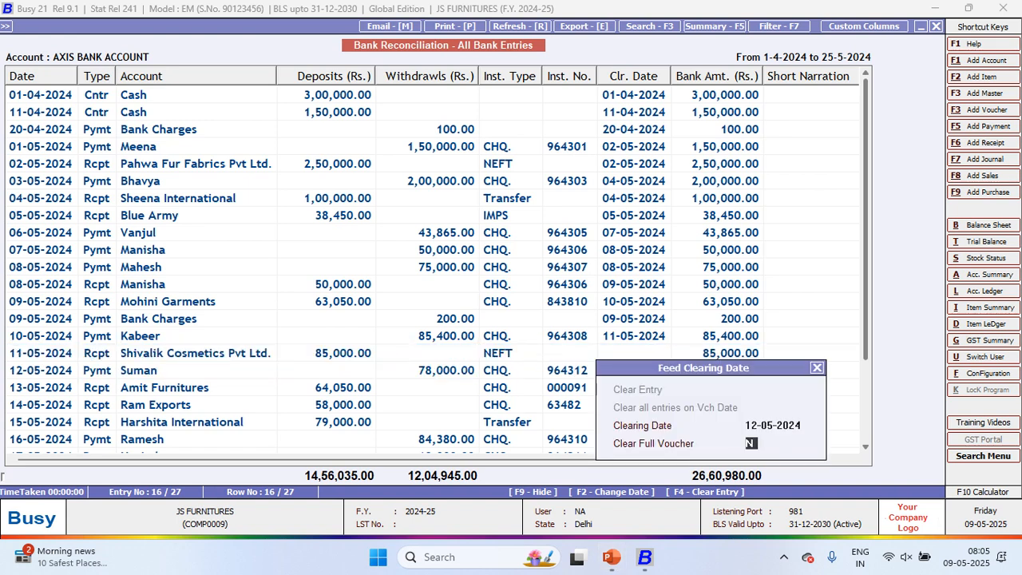
key("Return")
Step: Compare cheque payment 964312 with the PowerPoint statement, set its voucher amount to 80,000 in Busy, and save the voucher
key("alt+Tab")
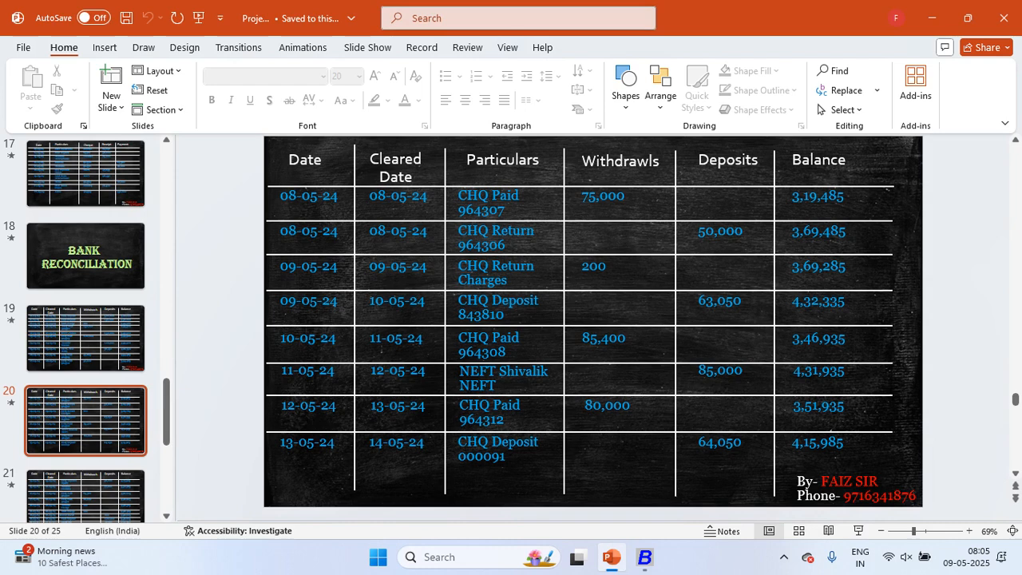
key("alt+Tab")
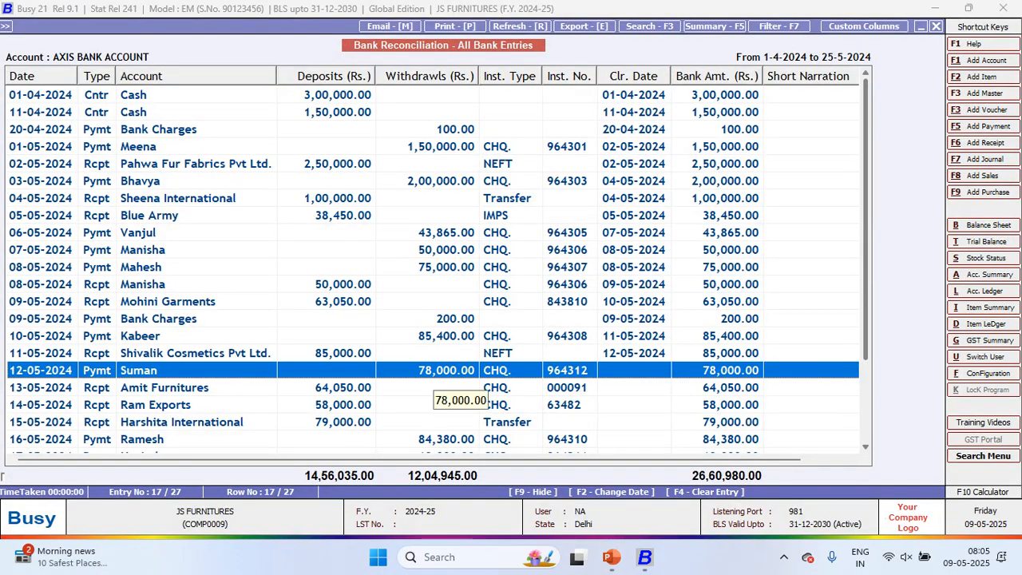
key("alt+Tab")
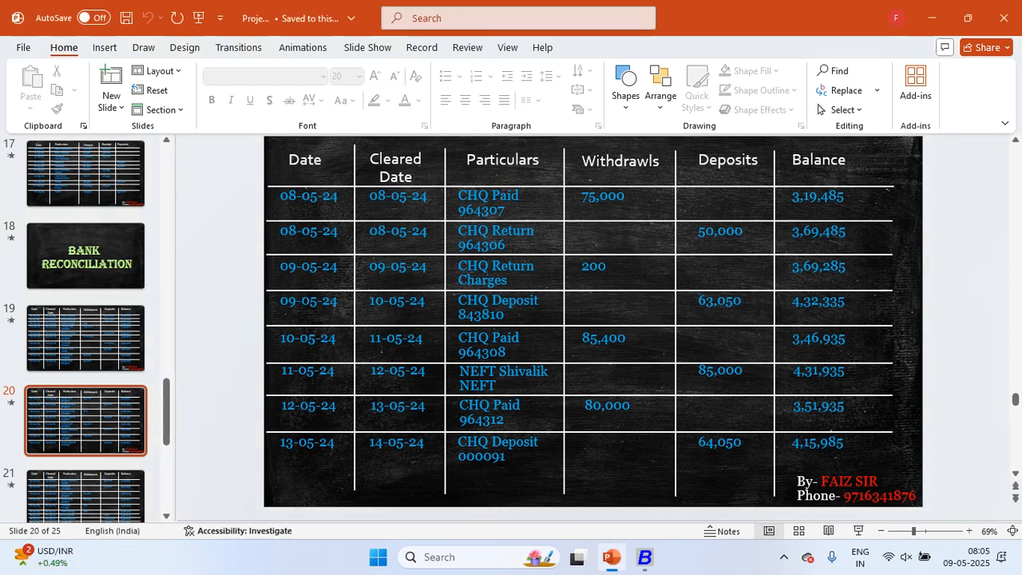
key("alt+Tab")
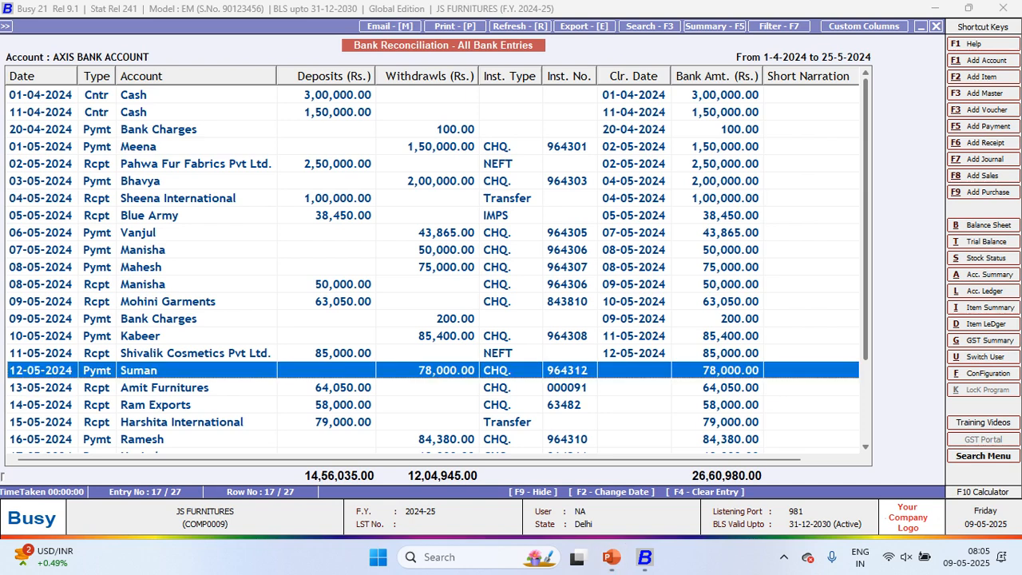
key("Return")
key("Return")
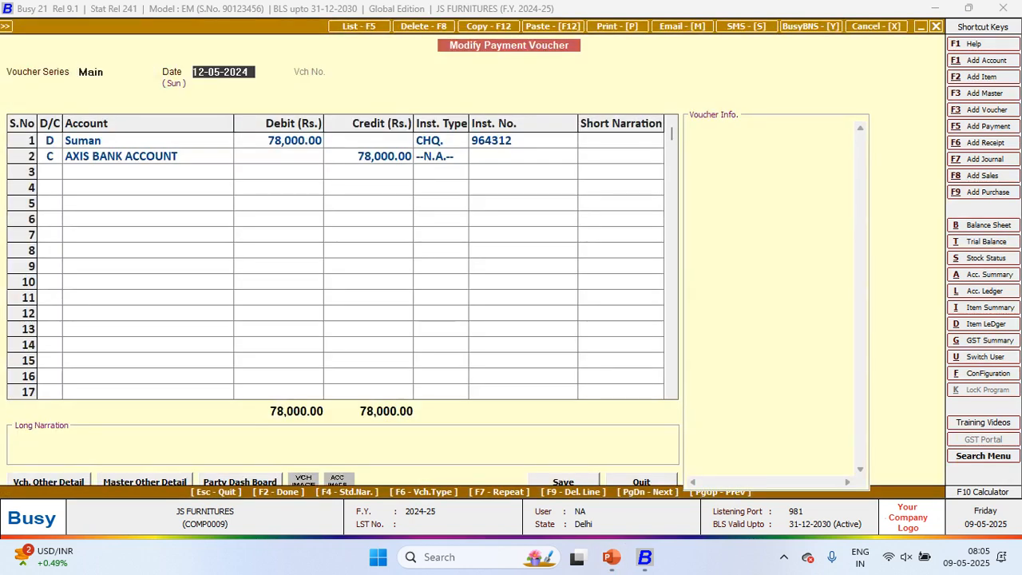
key("Return")
key("Return")
key("Return")
type("80")
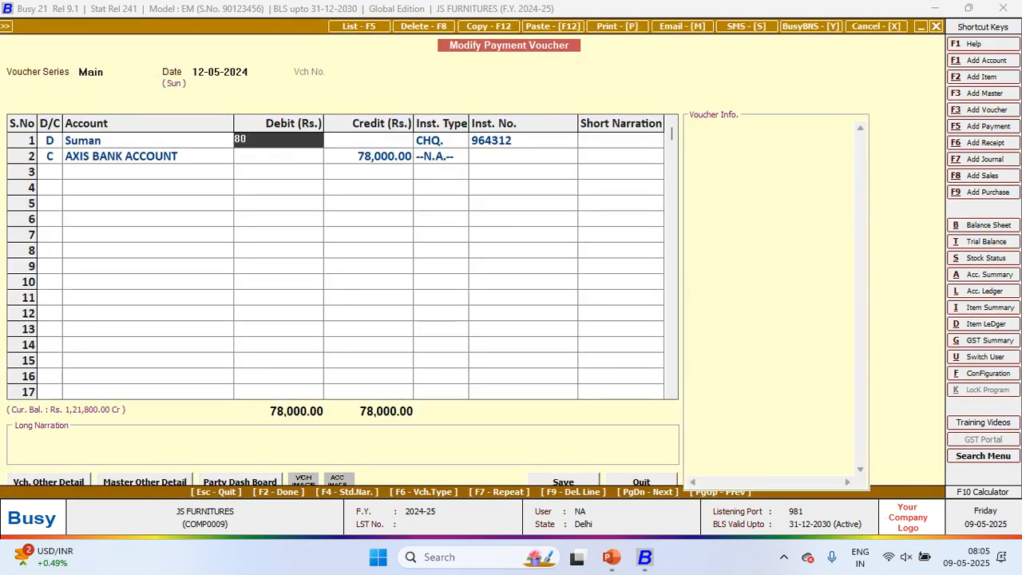
type(",000")
key("Return")
key("Return")
key("Return")
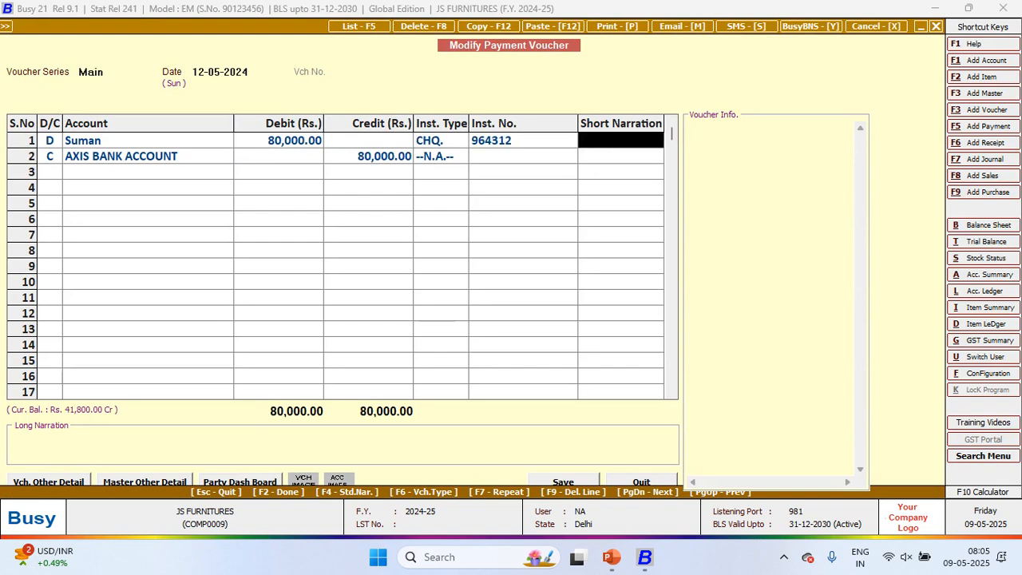
key("Return")
key("Return")
key("Return")
key("Return")
key("Return")
key("Return")
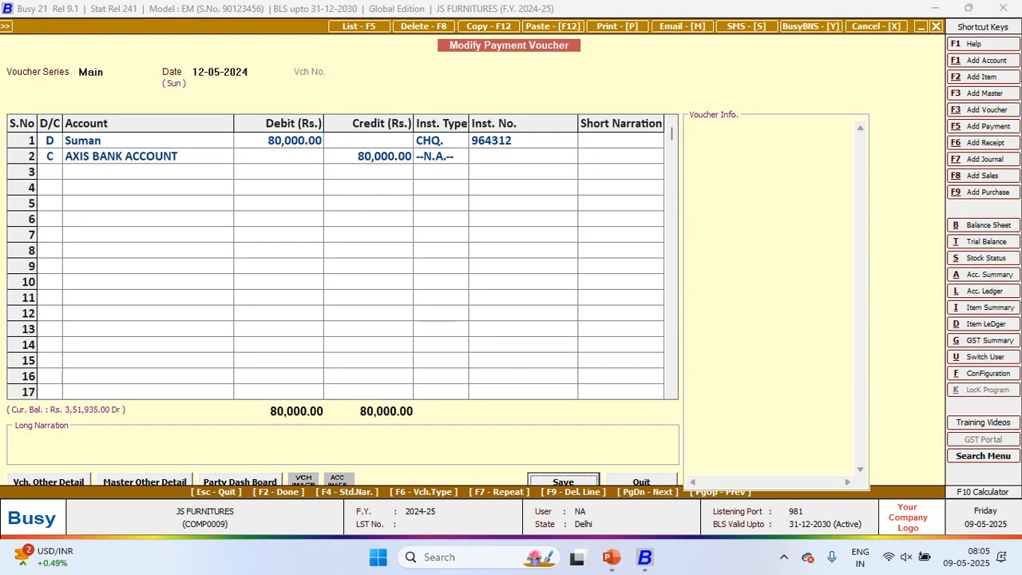
key("Return")
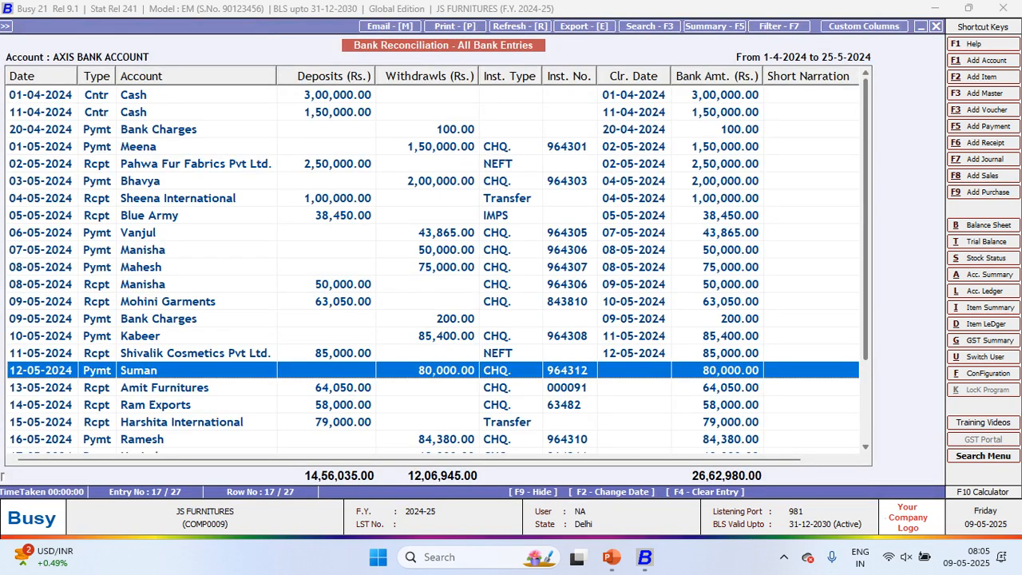
Step: Look up cheque 964312 in the PowerPoint statement and set its clearing date to 13-05-2024 in Busy
key("Return")
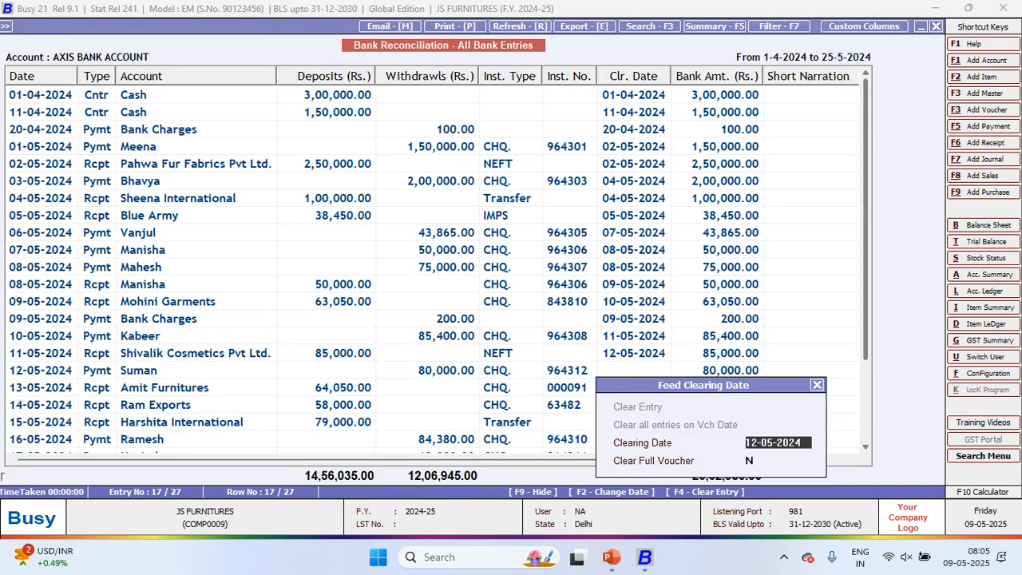
key("alt+Tab")
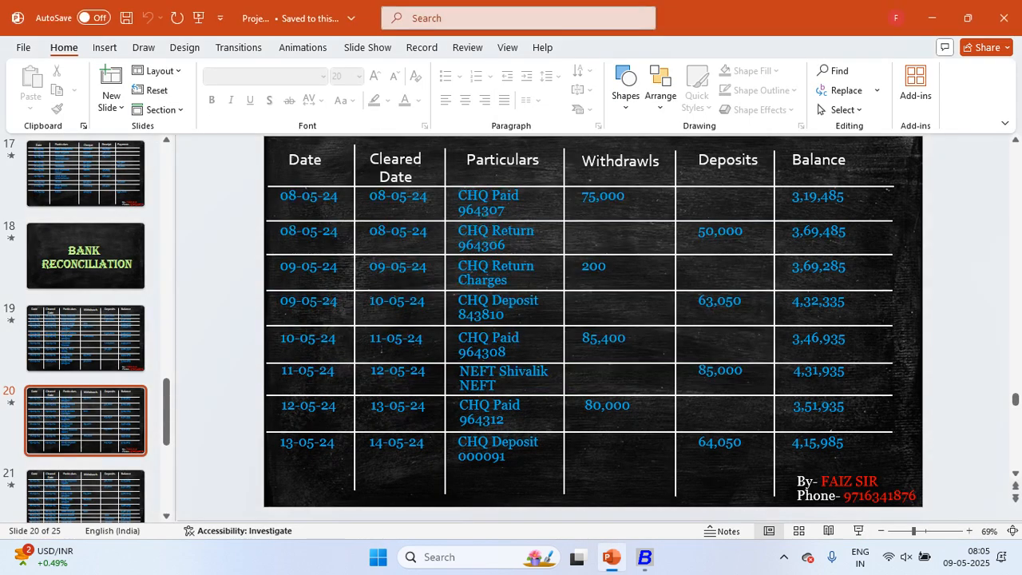
key("alt+Tab")
type("13")
key("Return")
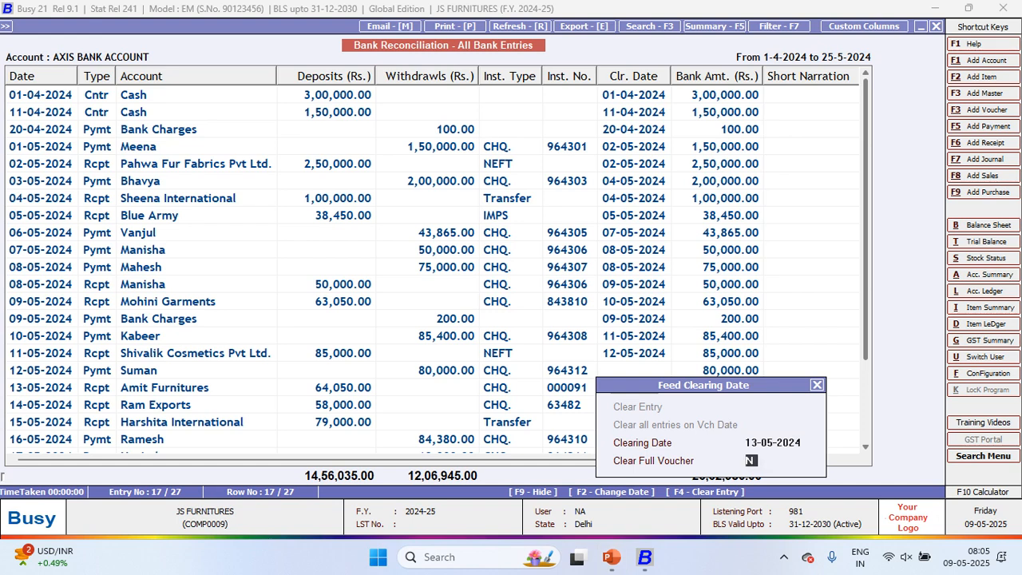
key("Return")
Step: Check cheque 000091 in the PowerPoint statement and set the Amit Furnitures receipt's clearing date to 14-05-2024 in Busy
key("Down")
key("alt+Tab")
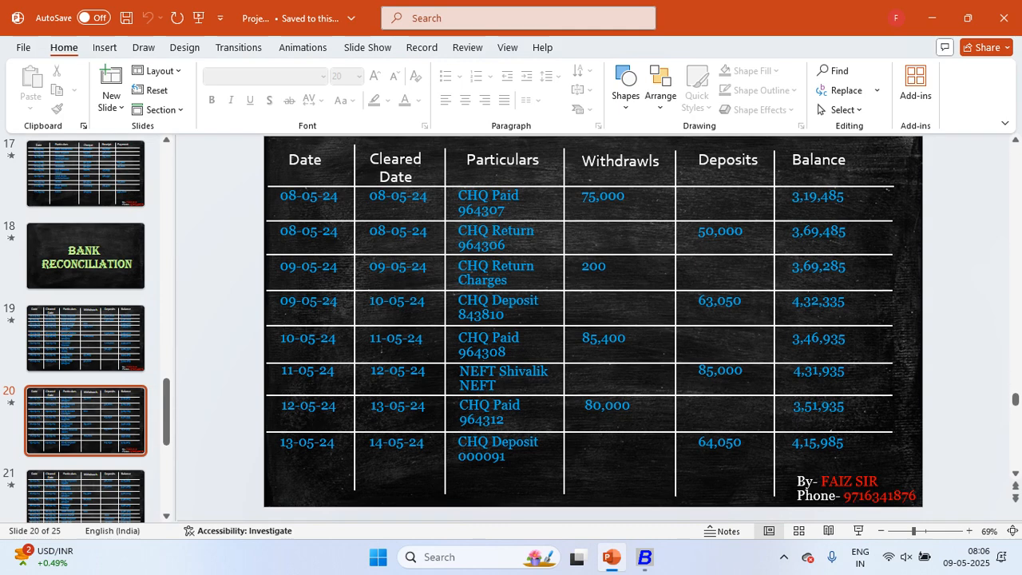
key("alt+Tab")
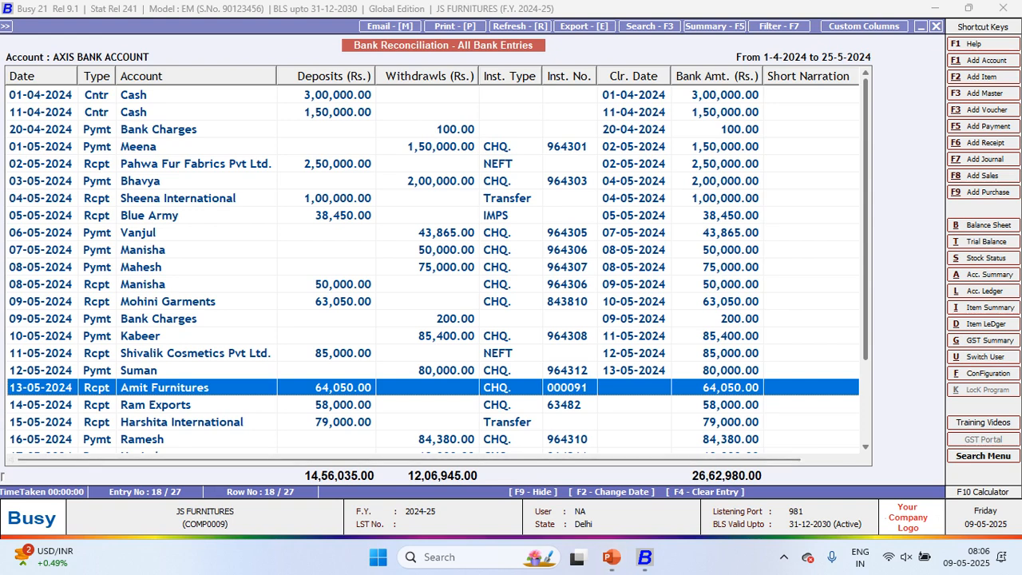
key("F2")
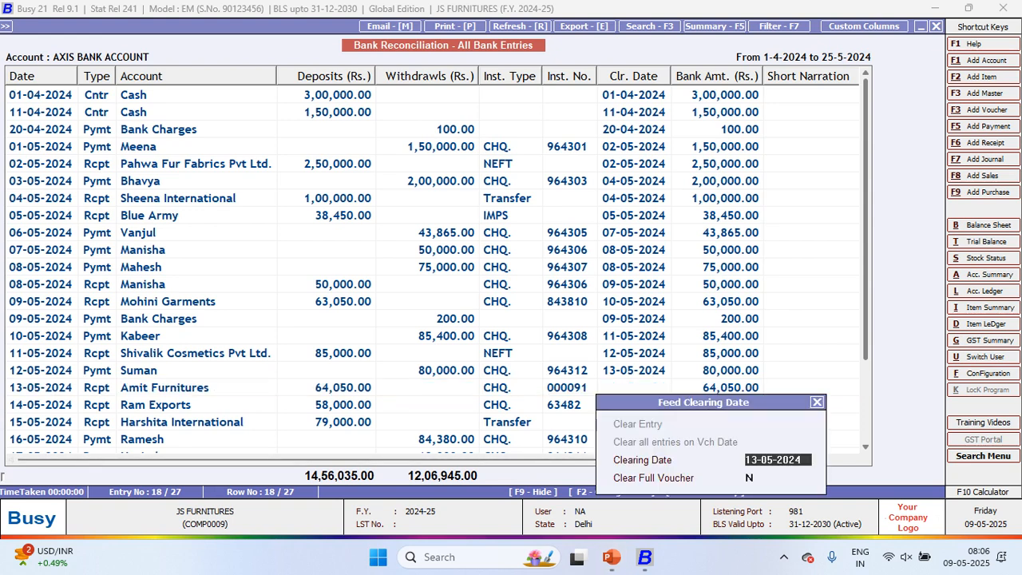
type("14")
key("Return")
Step: Find cheque 63482 on the next PowerPoint statement slide and set the Ram Exports receipt's clearing date to 15-05-2024 in Busy
key("alt+Tab")
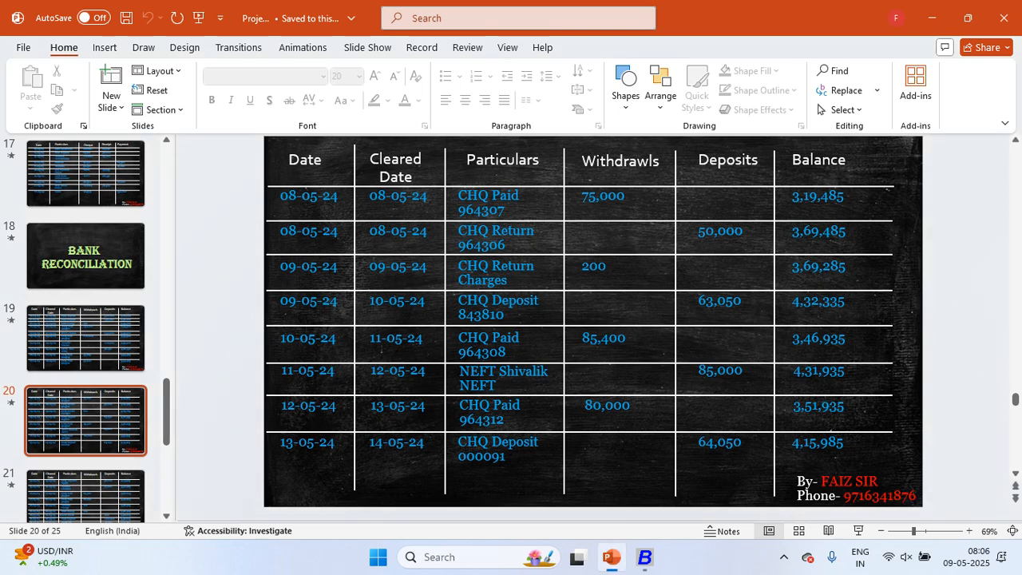
key("Down")
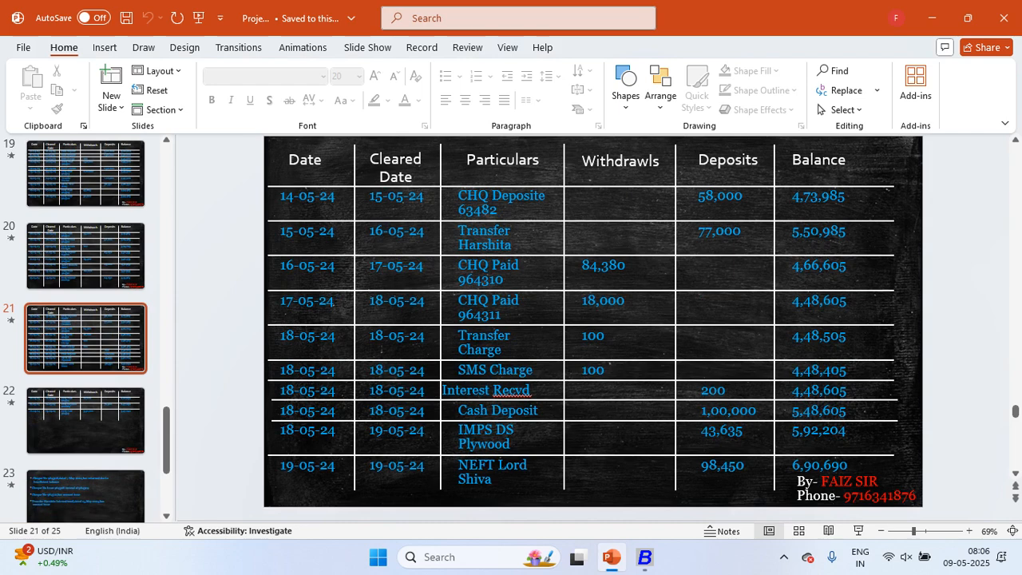
key("alt+Tab")
key("Down")
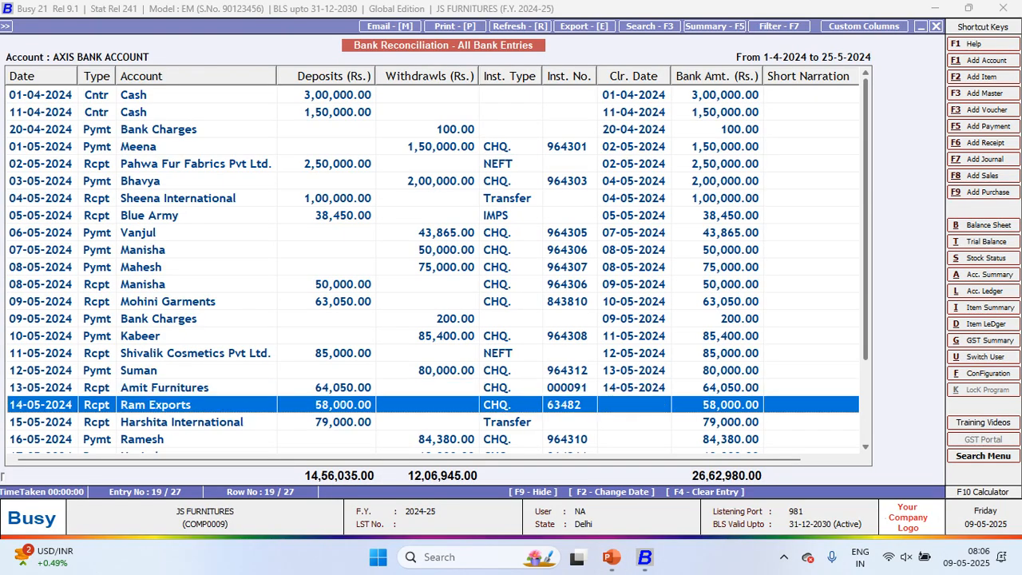
key("Return")
type("15")
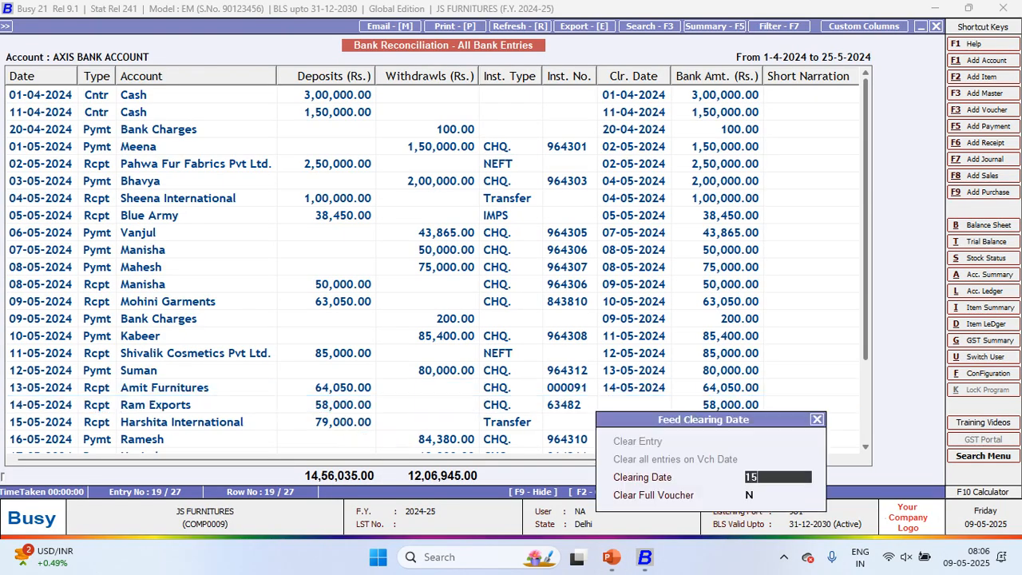
key("Return")
Step: Compare the Harshita International receipt with the PowerPoint statement, set its voucher amount to 77,000 in Busy, and save the voucher
key("Down")
key("alt+Tab")
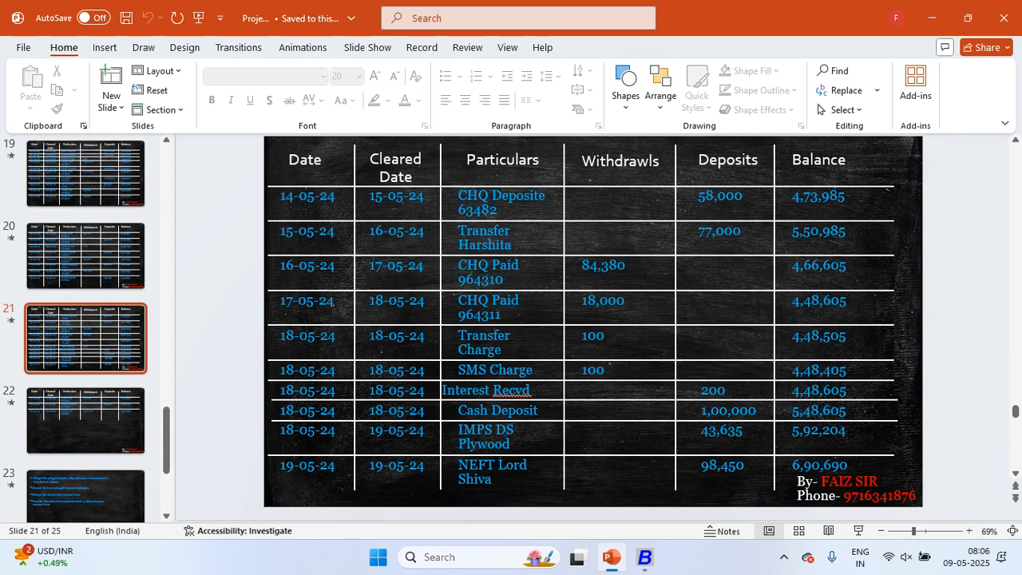
key("alt+Tab")
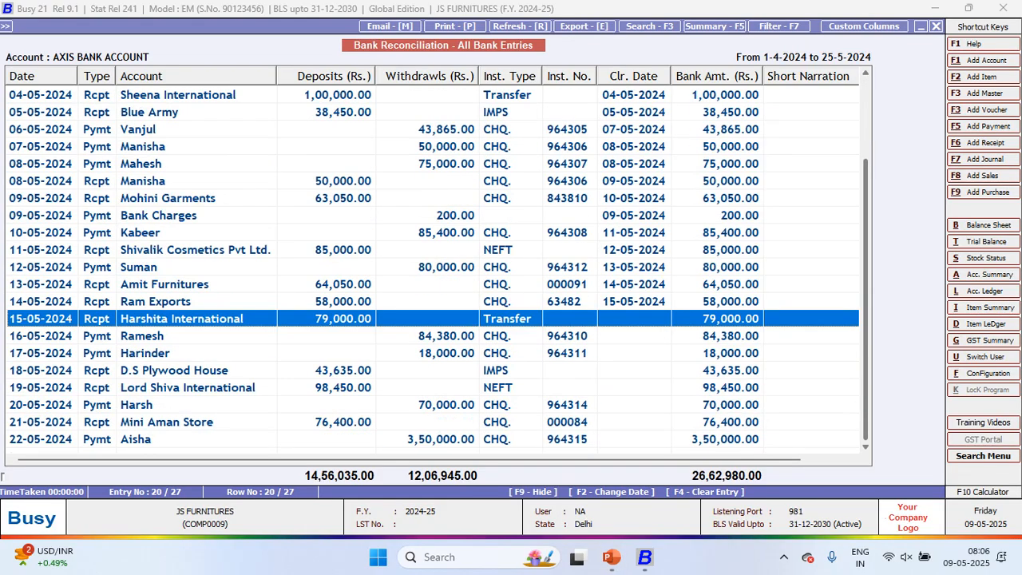
key("alt+Tab")
key("alt+Tab")
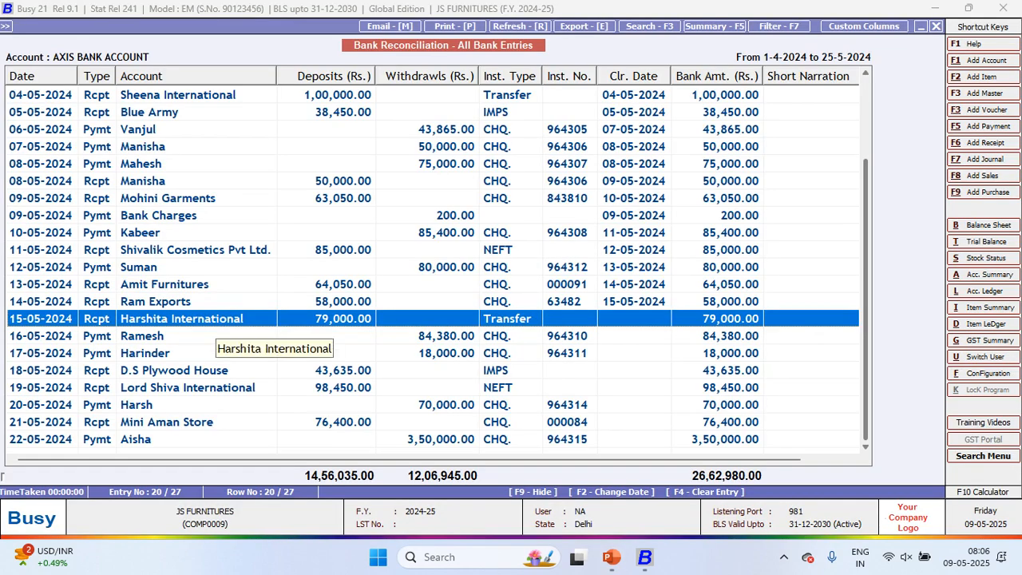
key("alt+Tab")
key("alt+Tab")
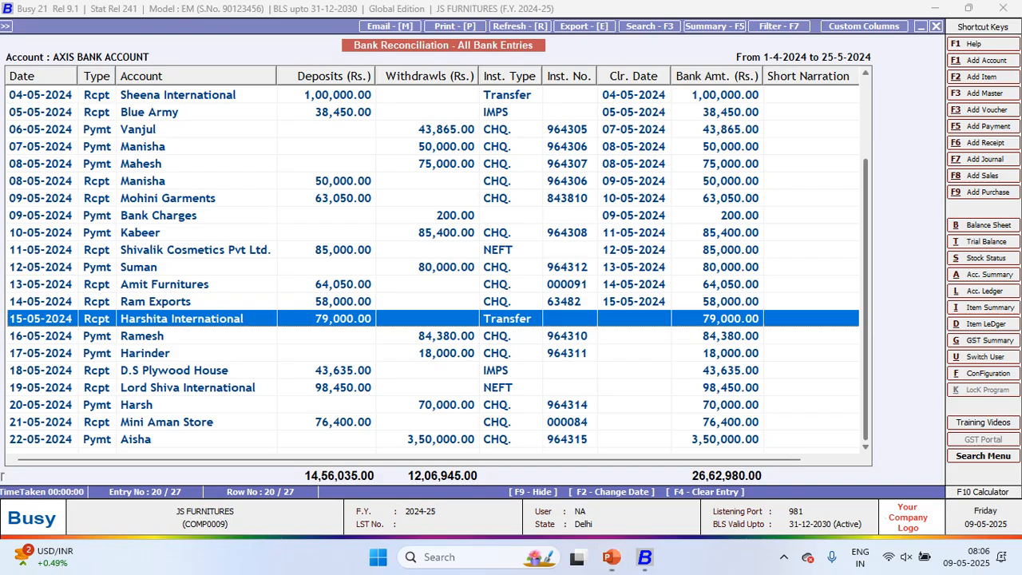
key("Return")
key("Return")
key("Return")
key("Return")
key("Return")
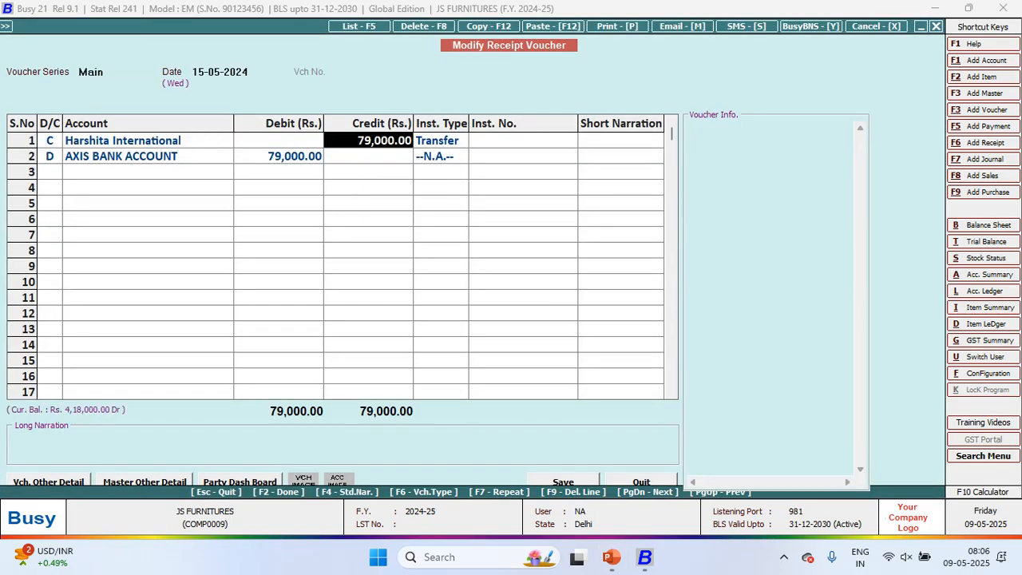
type("77000")
key("Return")
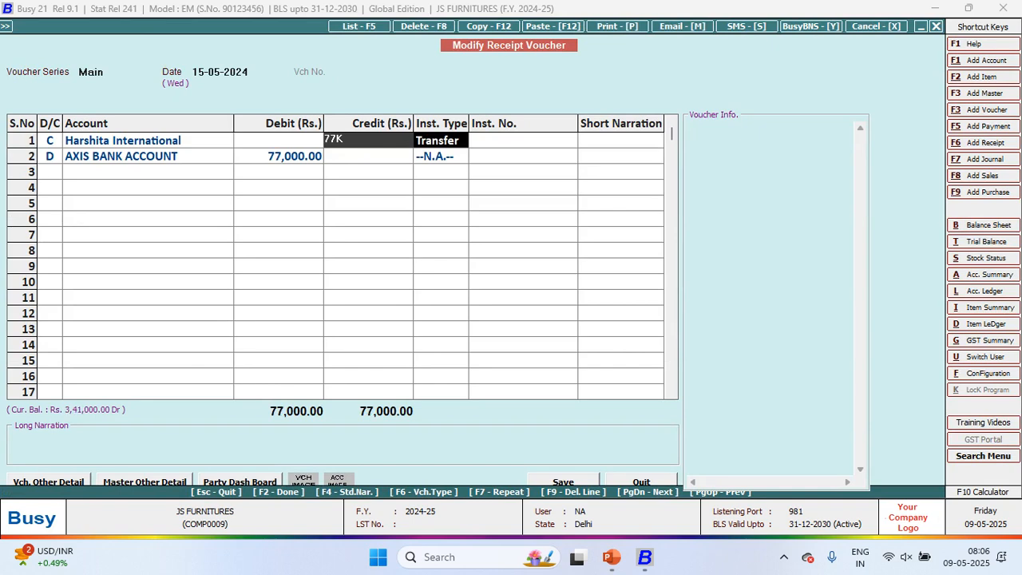
key("Return")
key("Return")
key("Return")
key("Return")
key("Return")
key("Return")
key("Return")
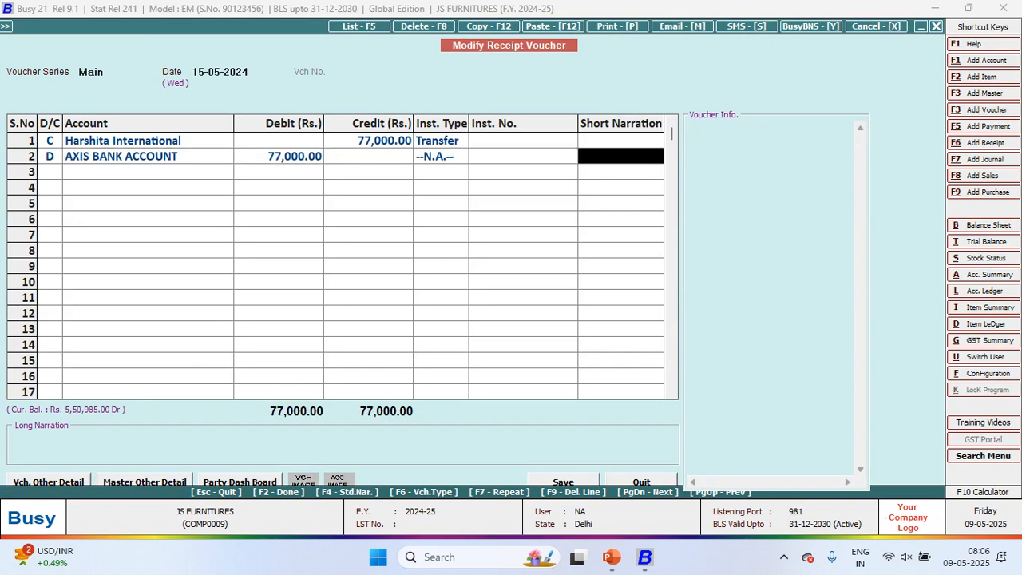
key("Return")
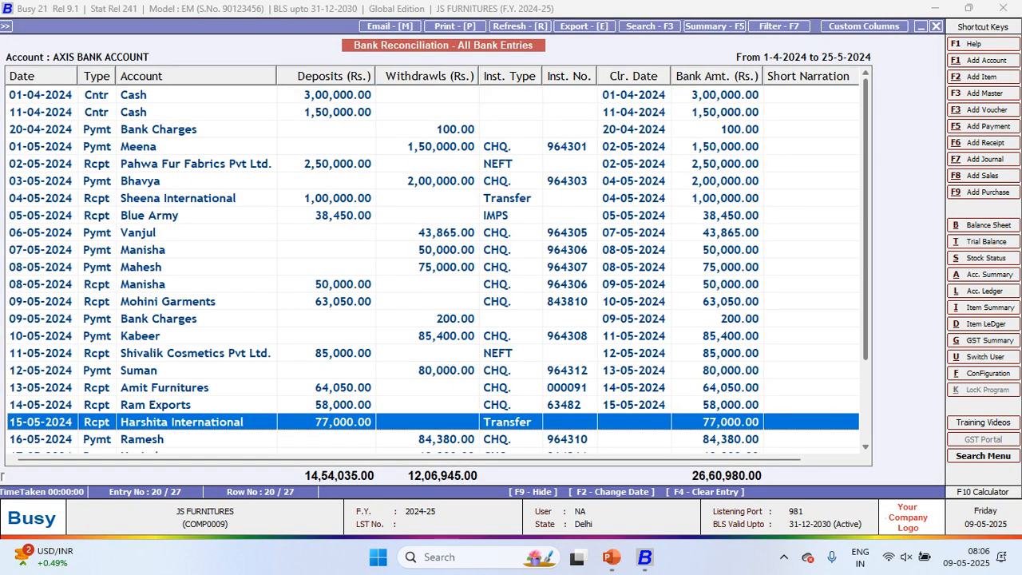
Step: Look up the Harshita transfer in the PowerPoint statement and set its clearing date to 16-05-2024 in Busy
key("F4")
key("alt+Tab")
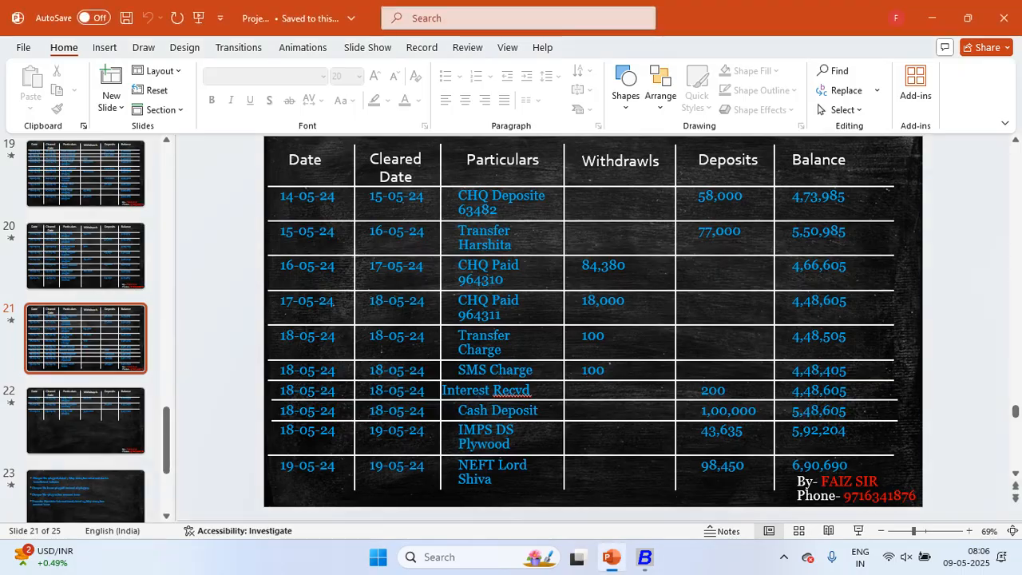
key("alt+Tab")
type("16")
key("Return")
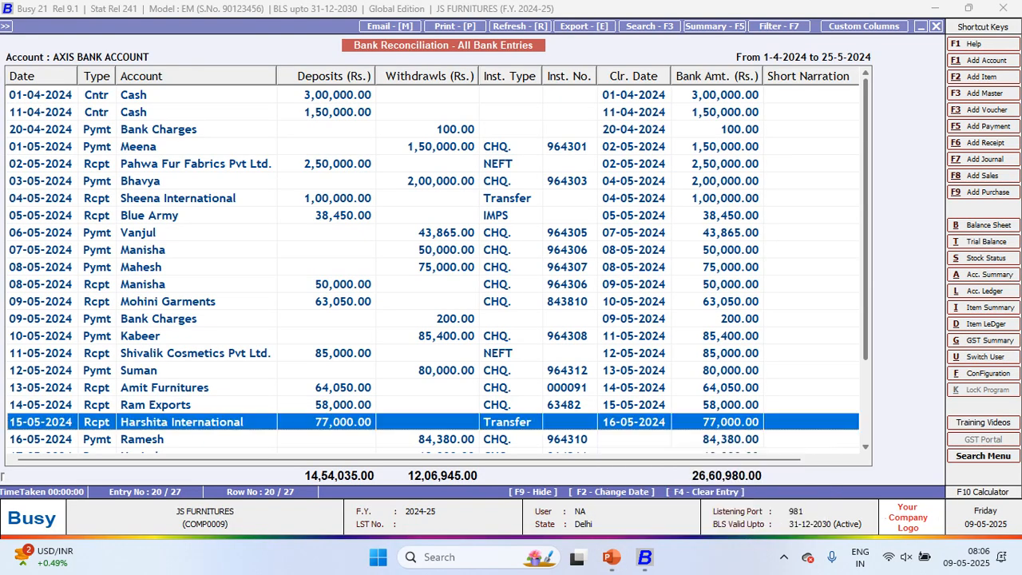
Step: Check cheque 964310 in the PowerPoint statement and set that payment's clearing date to 17-05-2024 in Busy
key("Down")
key("Down")
key("Down")
key("Down")
key("Down")
key("Down")
key("Up")
key("Up")
key("Up")
key("Up")
key("Up")
key("Up")
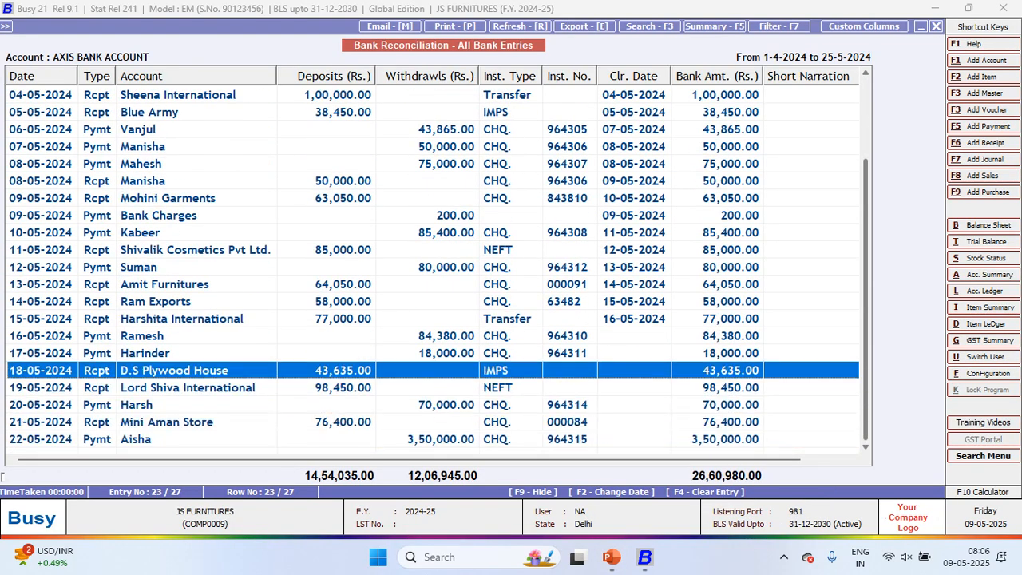
key("alt+Tab")
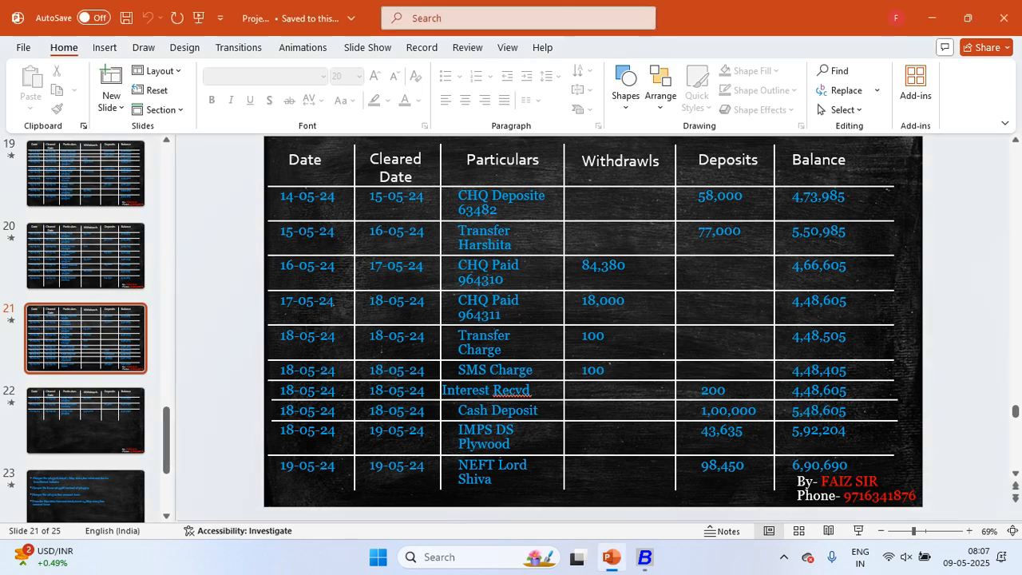
key("alt+Tab")
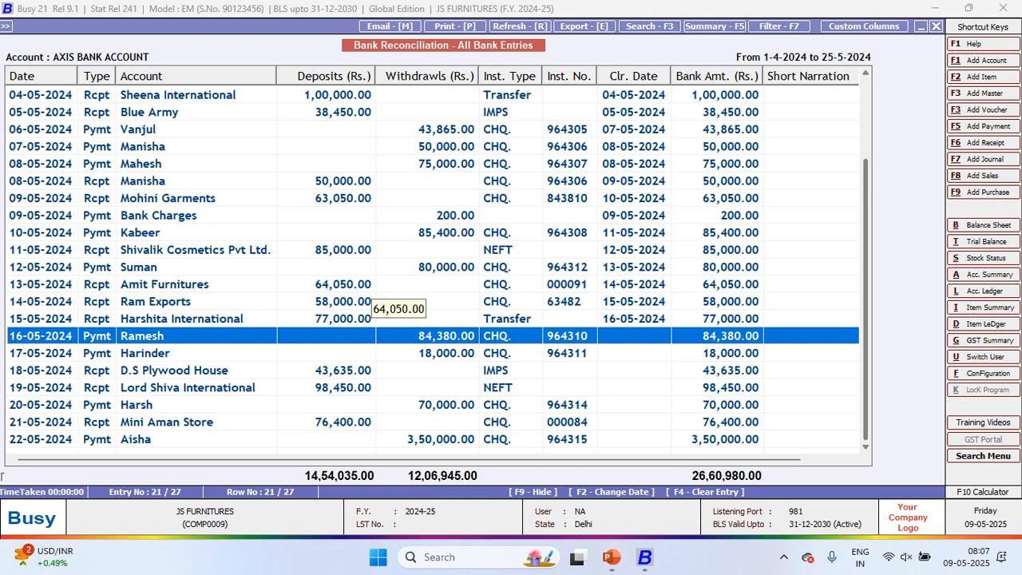
key("Return")
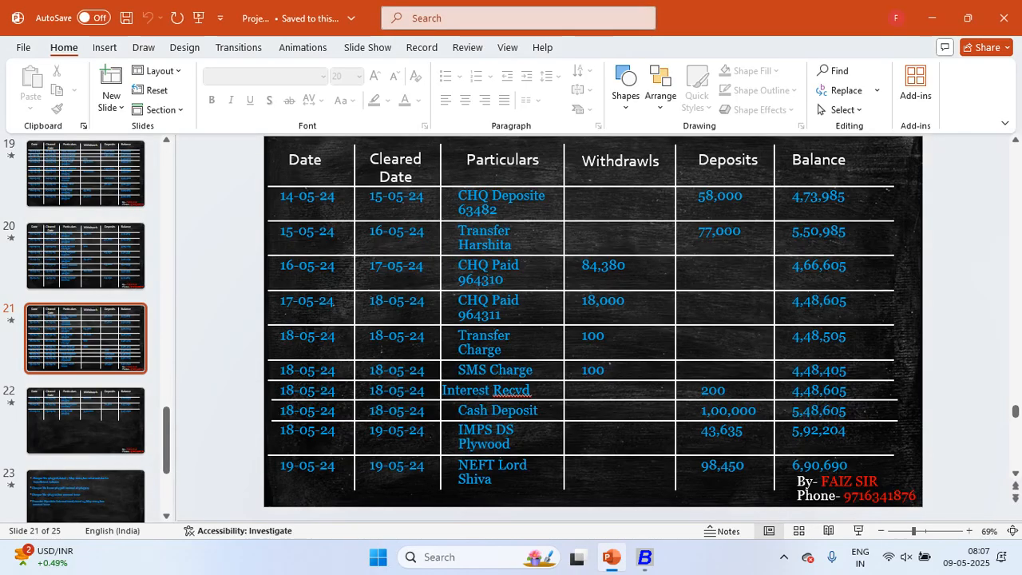
key("alt+Tab")
type("17")
key("Return")
key("Return")
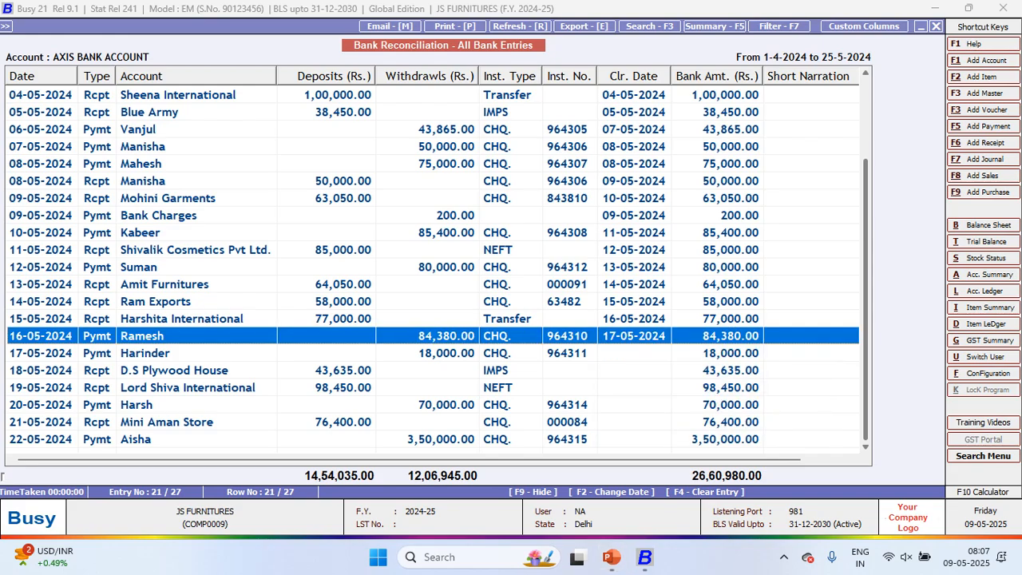
Step: Compare cheque payment 964311 with the PowerPoint statement and set its clearing date to 18-05-2024 in Busy
key("alt+Tab")
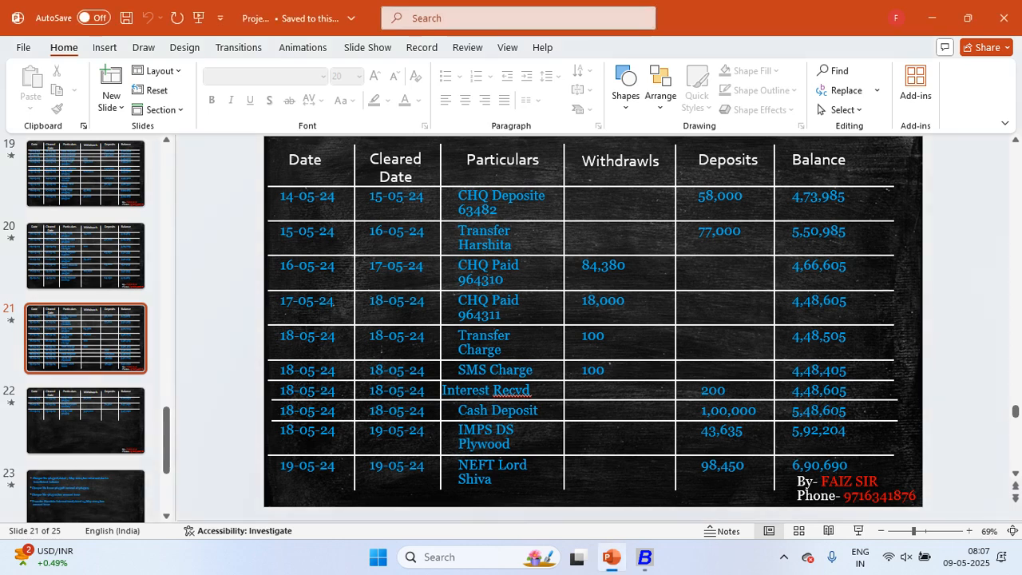
key("alt+Tab")
key("Down")
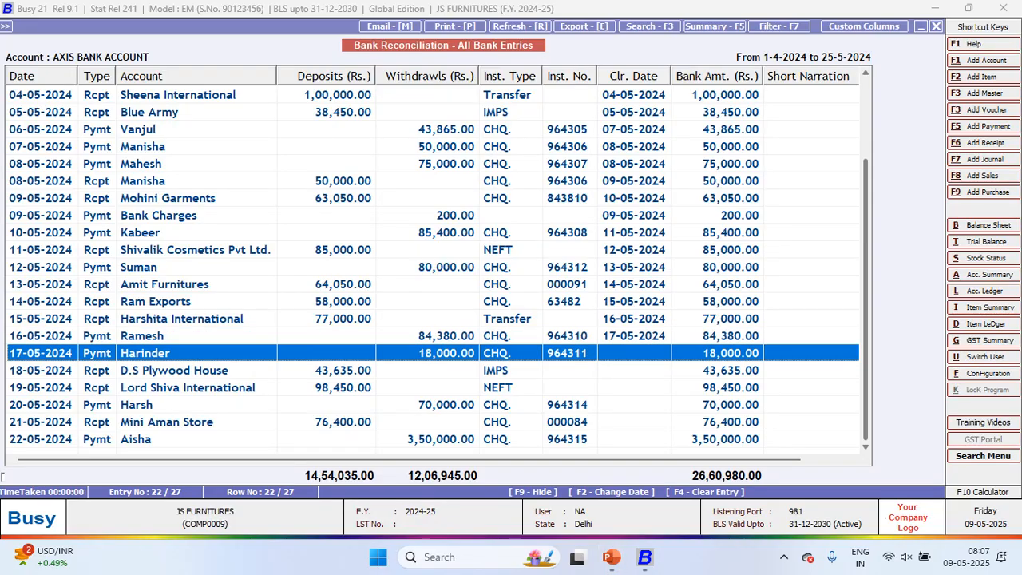
key("alt+Tab")
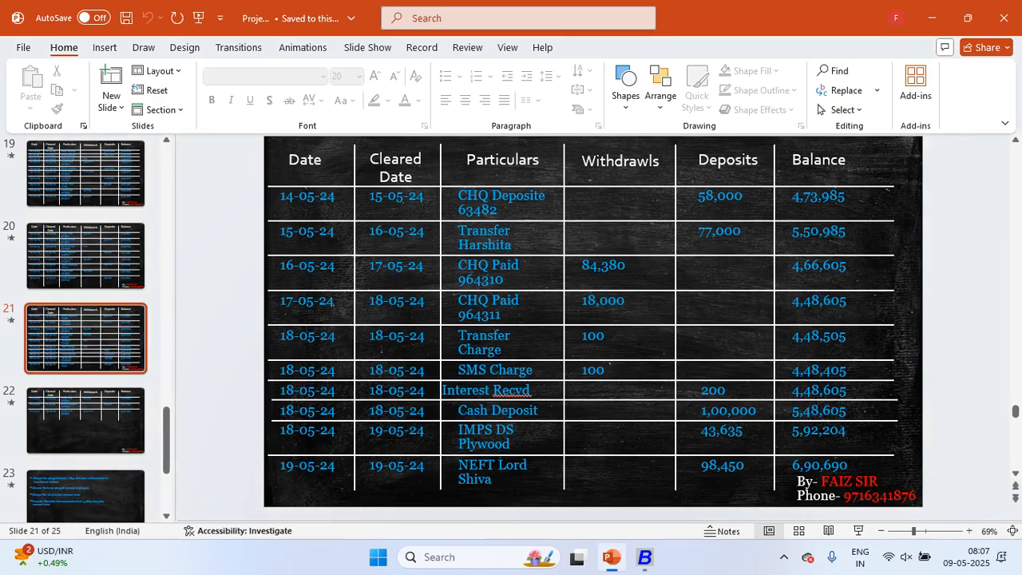
key("alt+Tab")
key("Return")
type("1")
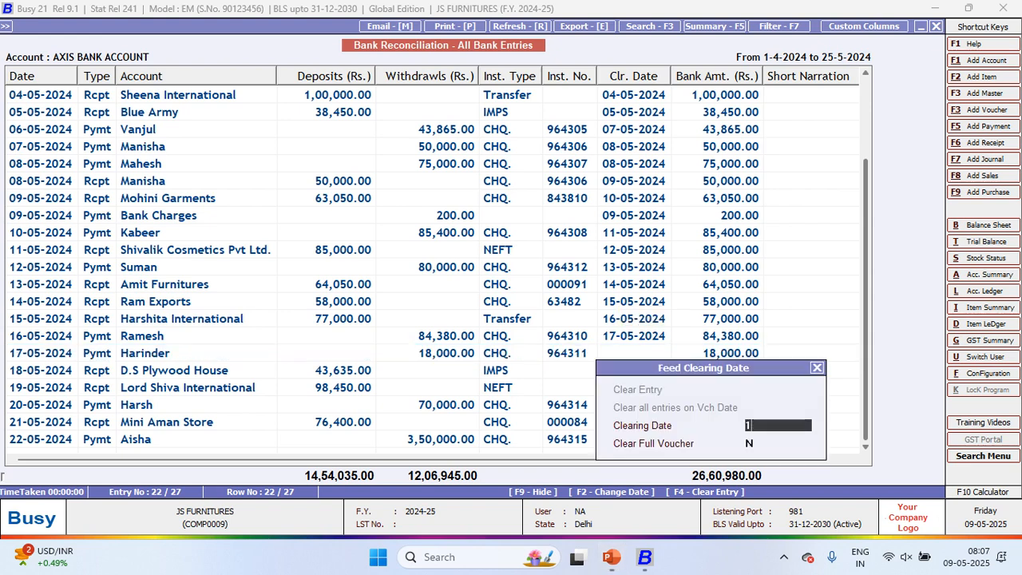
type("8")
key("Return")
key("Return")
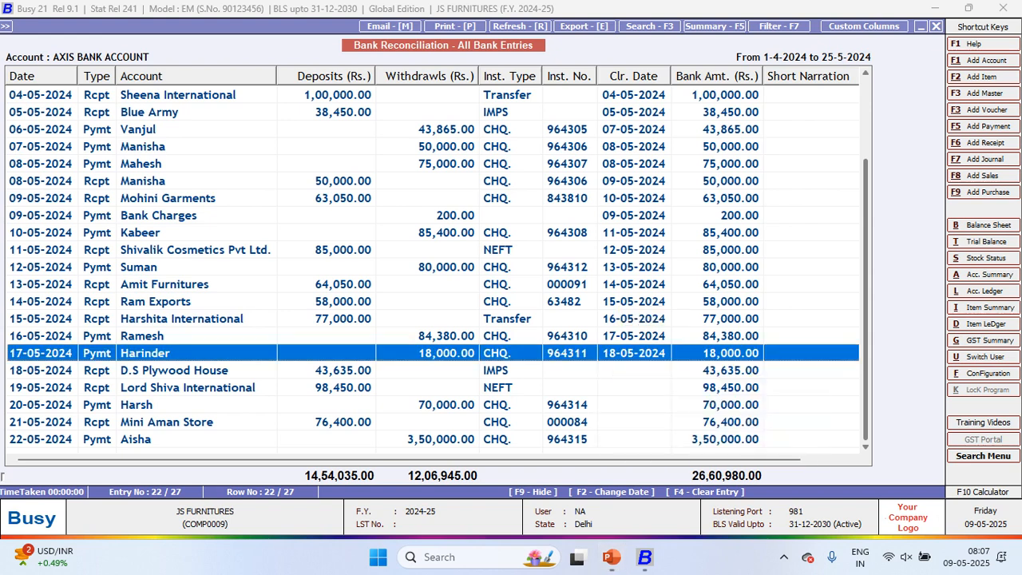
Step: Compare the D.S Plywood House receipt dated 18-05-2024 in Busy with the 18-05-24 entries in the PowerPoint statement
key("Down")
key("alt+Tab")
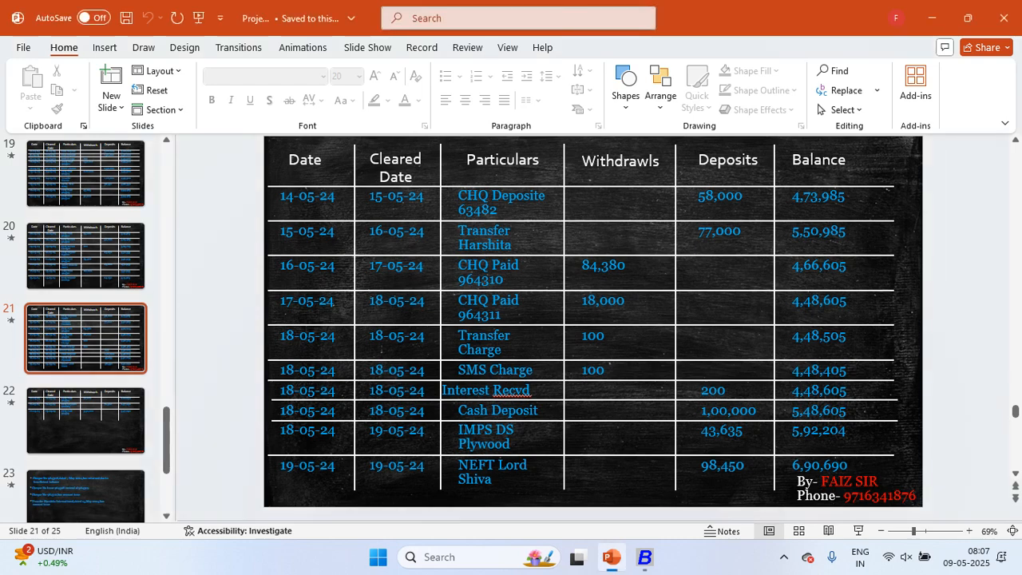
key("Down")
key("Up")
key("alt+Tab")
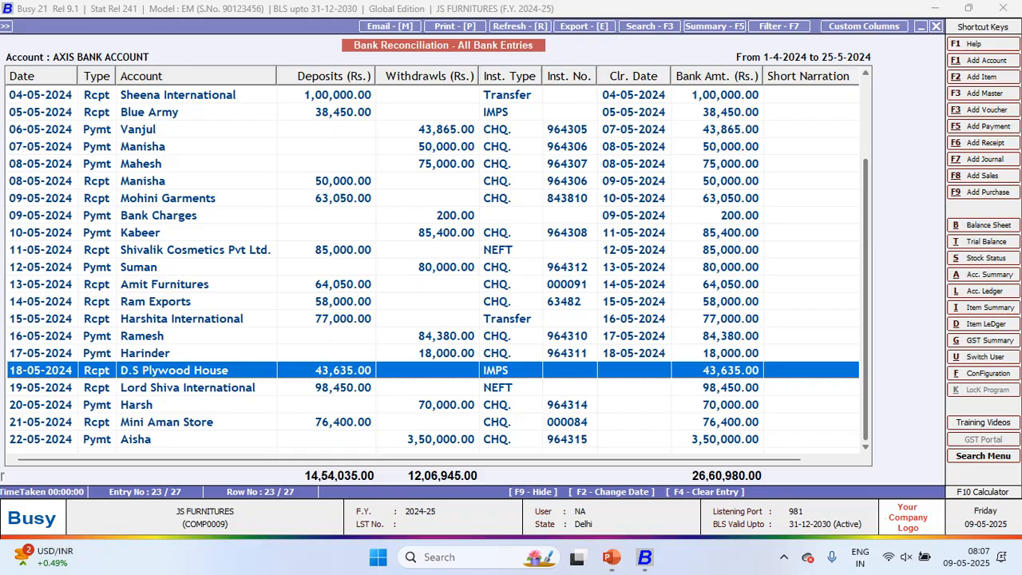
key("alt+Tab")
key("alt+Tab")
Step: Start a payment voucher in Busy, check the charges in the PowerPoint statement, and date the voucher 18-05-2024
key("alt+F3")
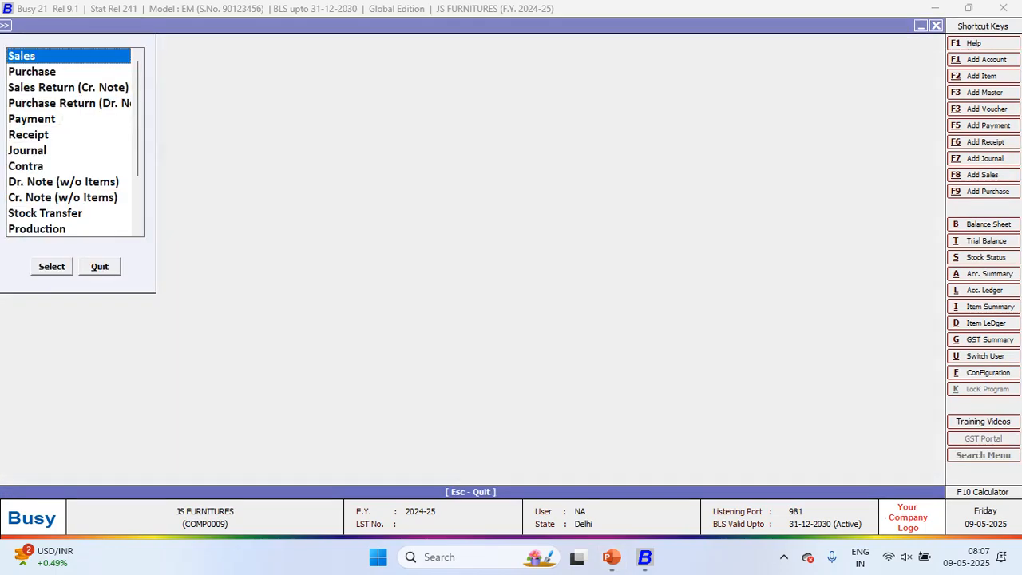
key("Down")
key("Down")
key("Down")
key("Down")
key("Return")
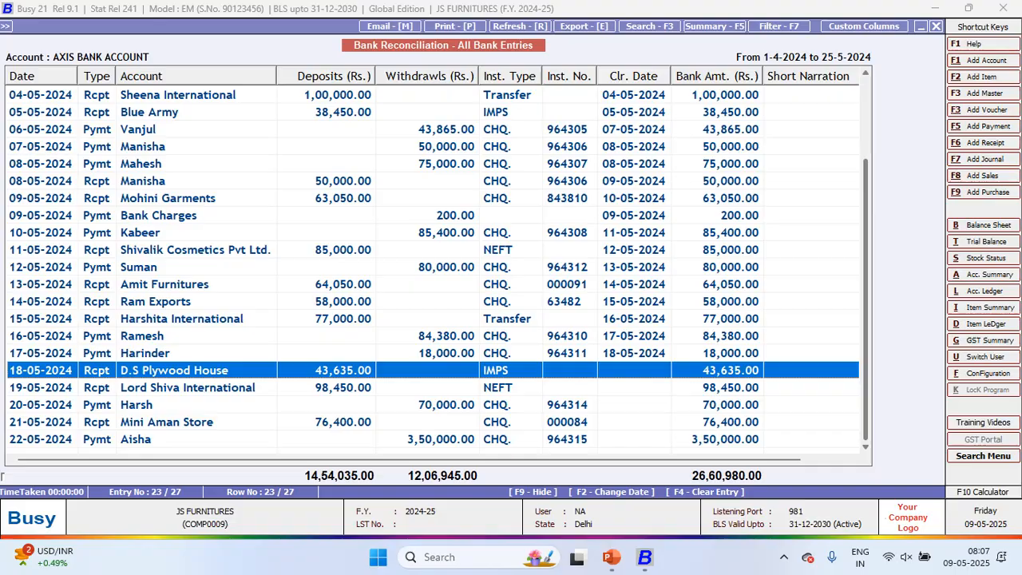
key("alt+Tab")
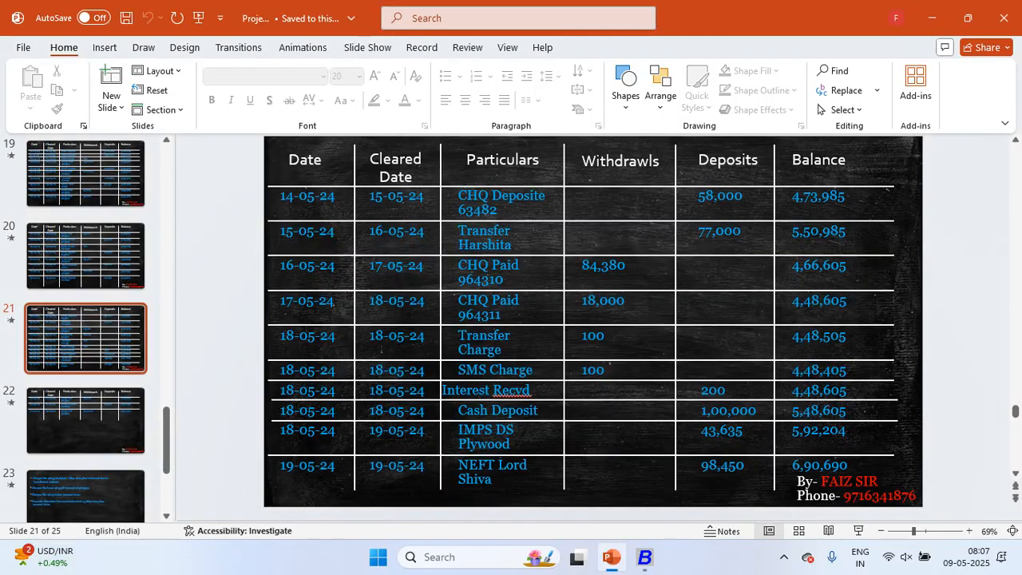
key("alt+Tab")
type("18")
key("Return")
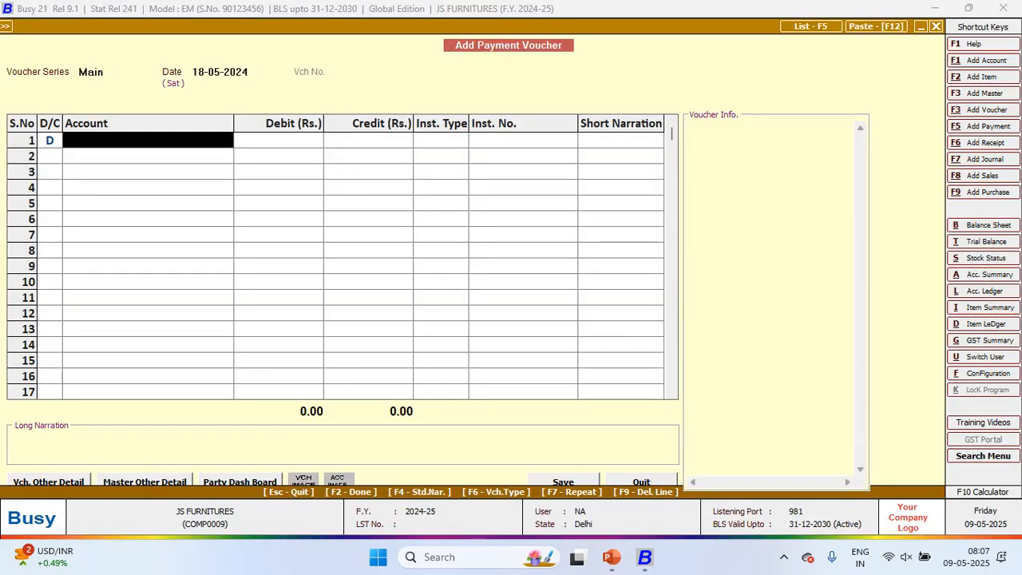
Step: Debit Bank Charges with 200 and credit the same amount to AXIS BANK ACCOUNT in the payment voucher
type("bank")
key("Return")
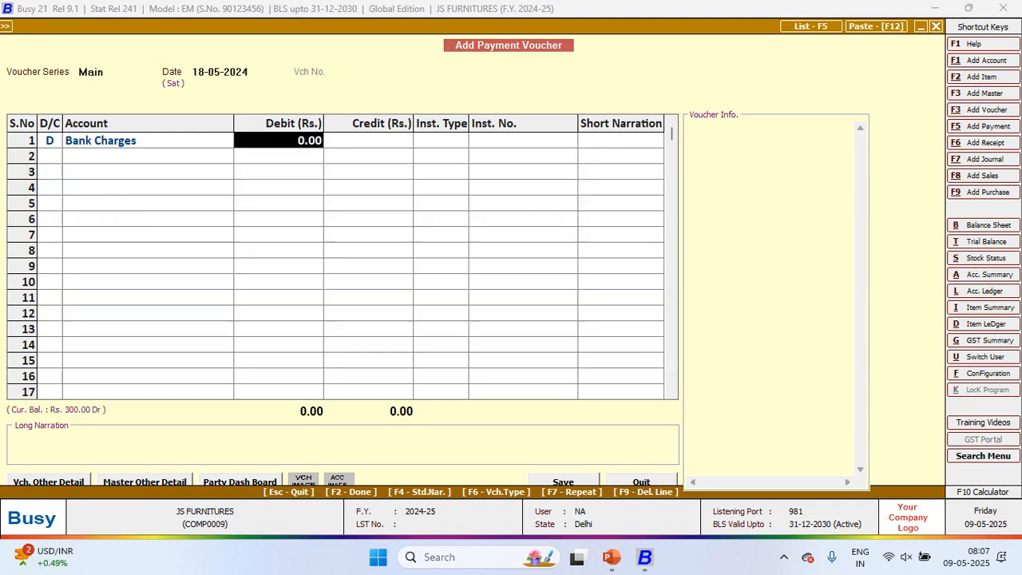
type("200")
key("Return")
key("Return")
key("Return")
key("Return")
key("Return")
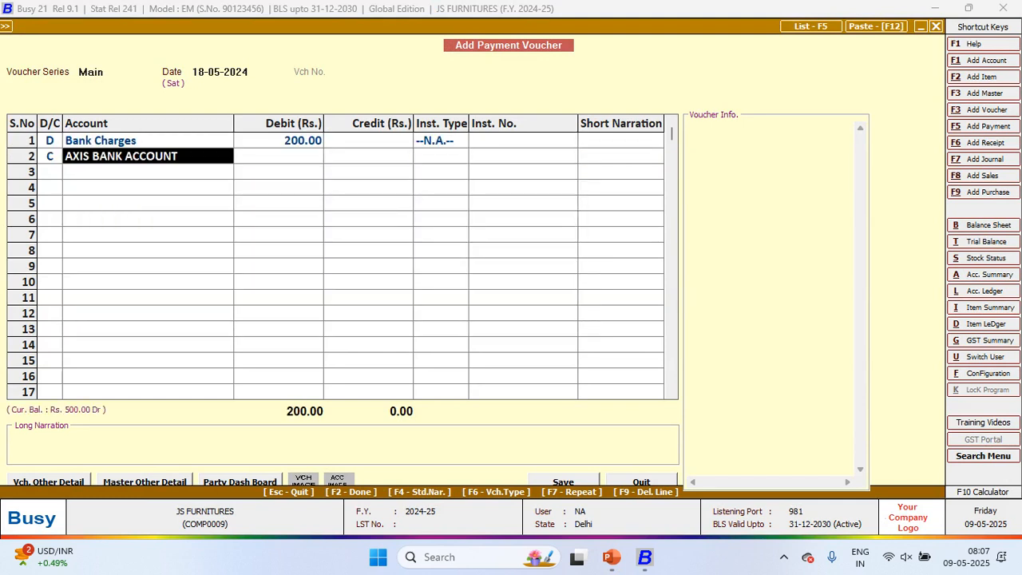
key("Return")
key("Return")
key("Return")
Step: Enter the long narration "Being paid tfr or sms charges" and save the payment voucher
type("bei")
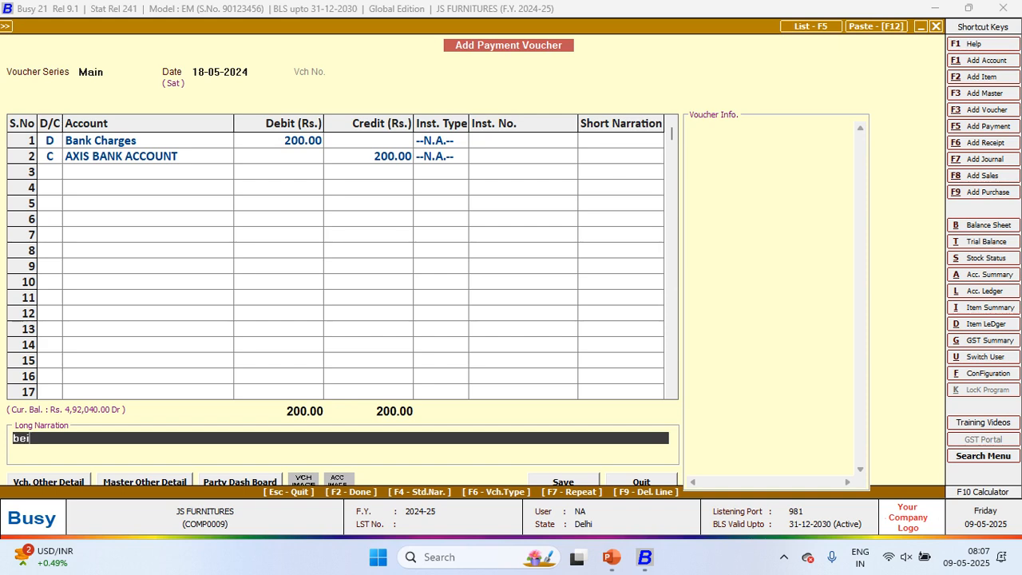
type("ng paid ch")
key("BackSpace")
key("BackSpace")
type("tfr or sms charges")
key("Return")
key("Return")
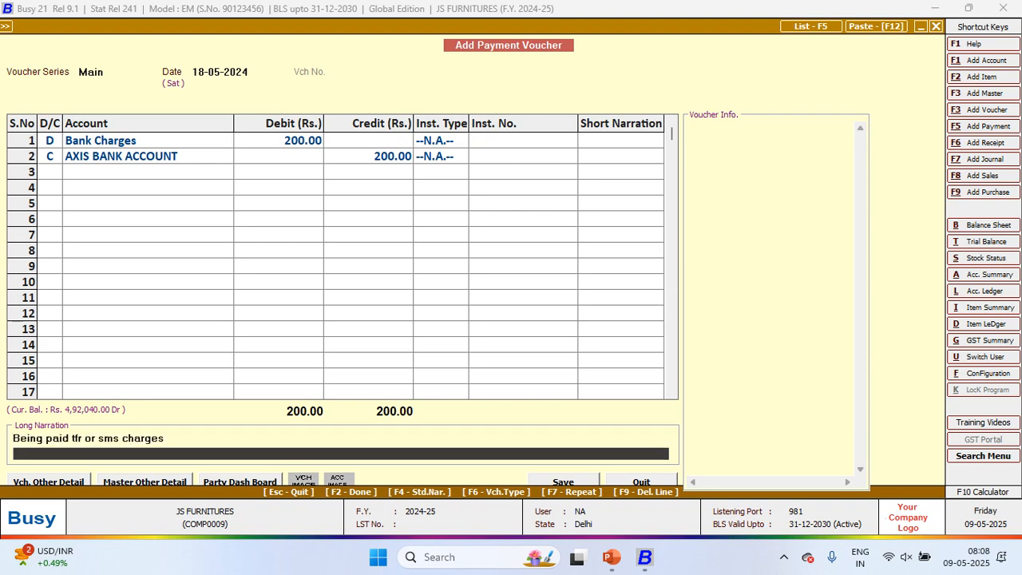
key("Return")
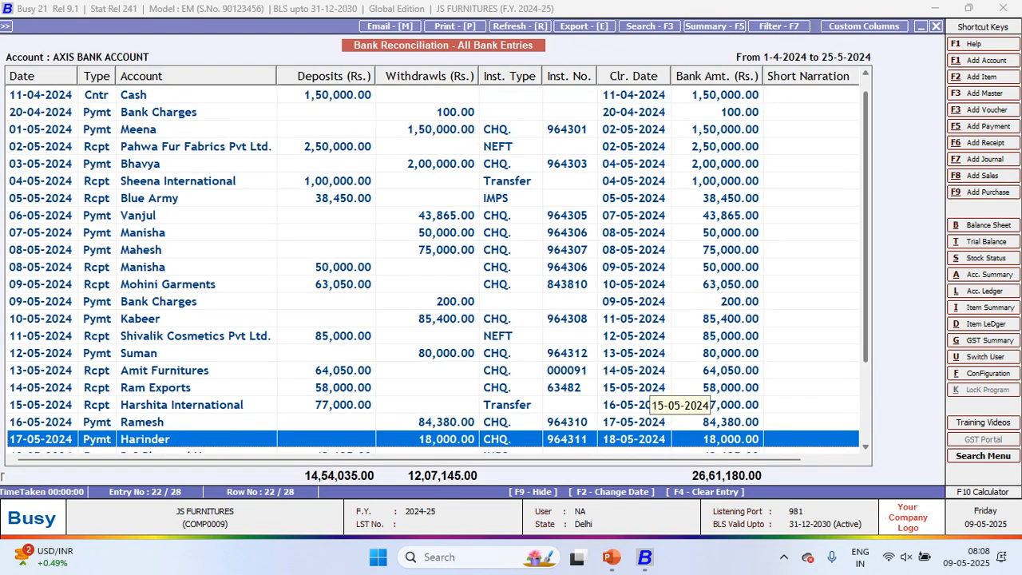
Step: Review the entries from 18-05-2024 onward in Busy and check them against the interest and deposit lines in the PowerPoint statement
key("Down")
key("Down")
key("Down")
key("Down")
key("Down")
key("Down")
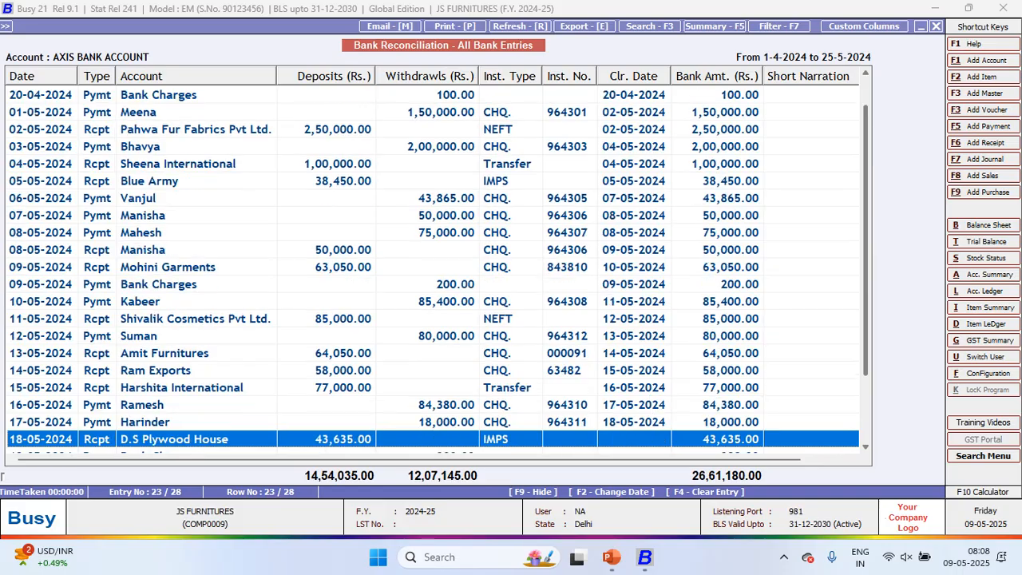
key("Up")
key("alt+Tab")
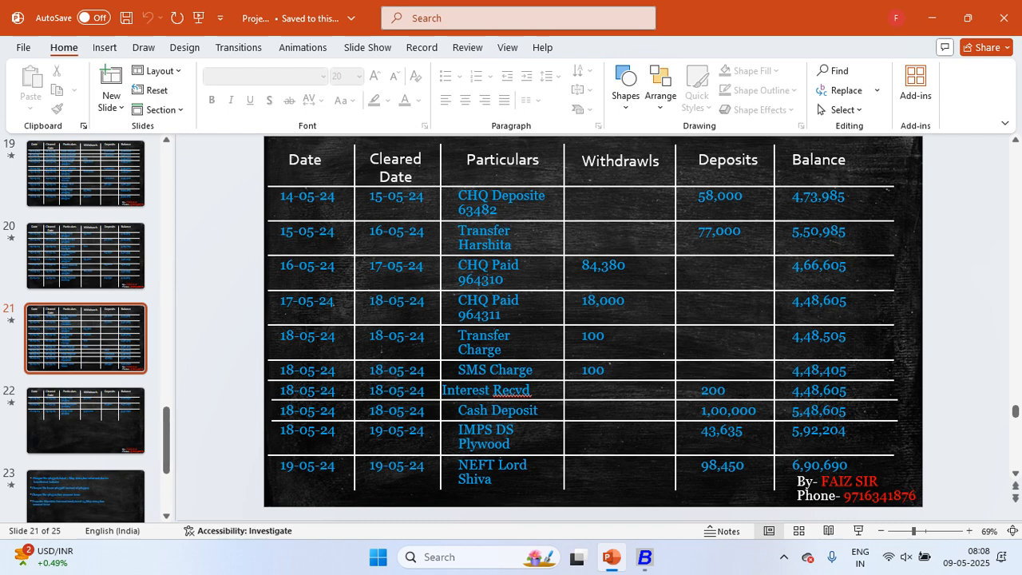
key("alt+Tab")
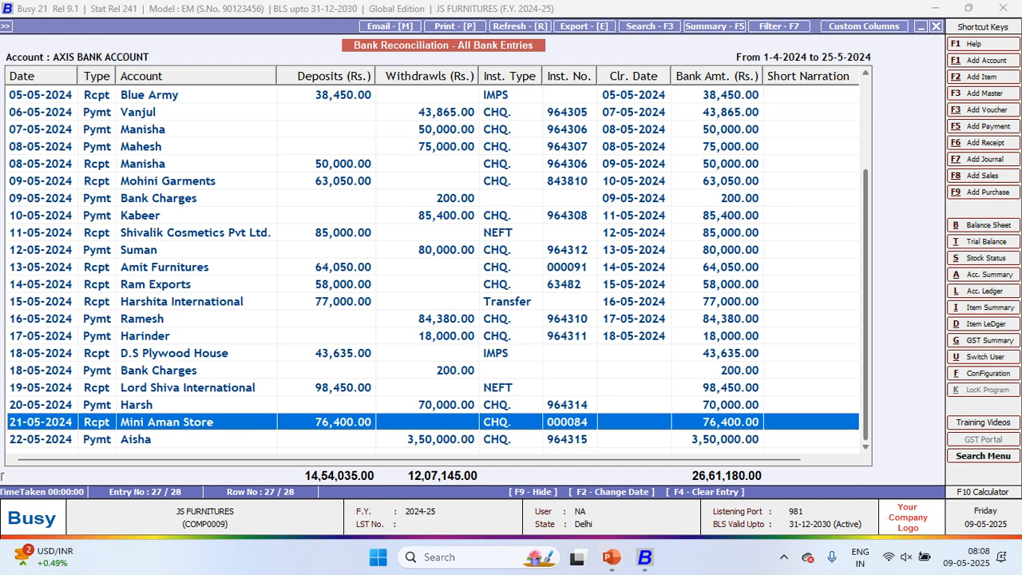
Step: Start a receipt voucher dated 18-05-2024 with Interest Received as the credited account, rechecking the PowerPoint statement
key("alt+F3")
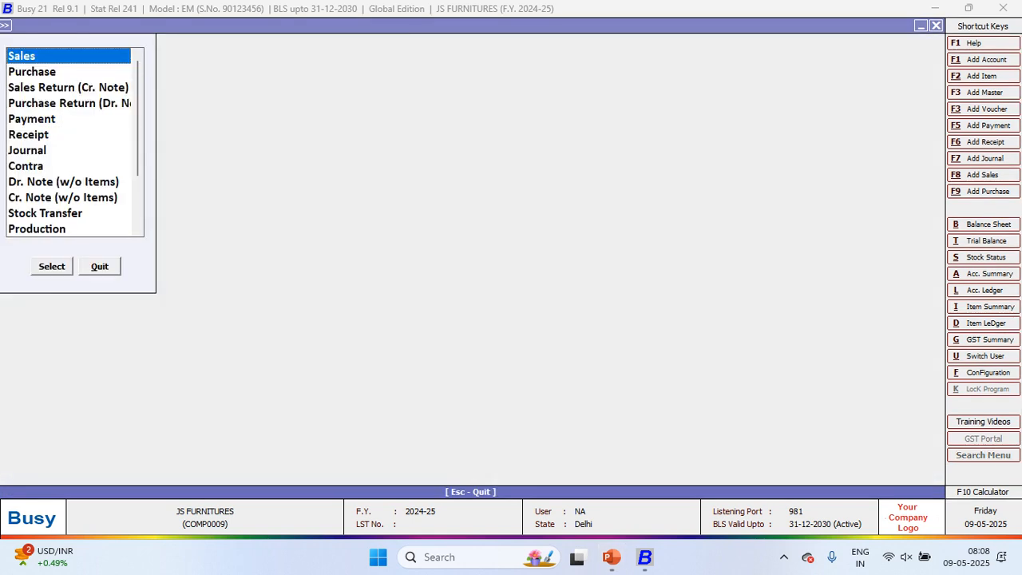
key("Down")
key("Down")
key("Down")
key("Down")
key("Down")
key("Return")
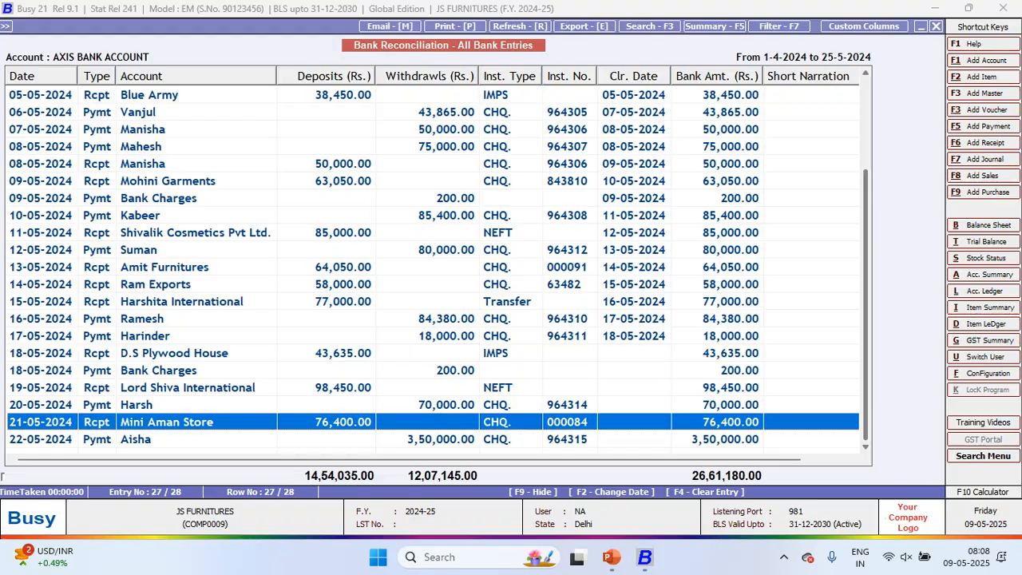
key("alt+Tab")
key("alt+Tab")
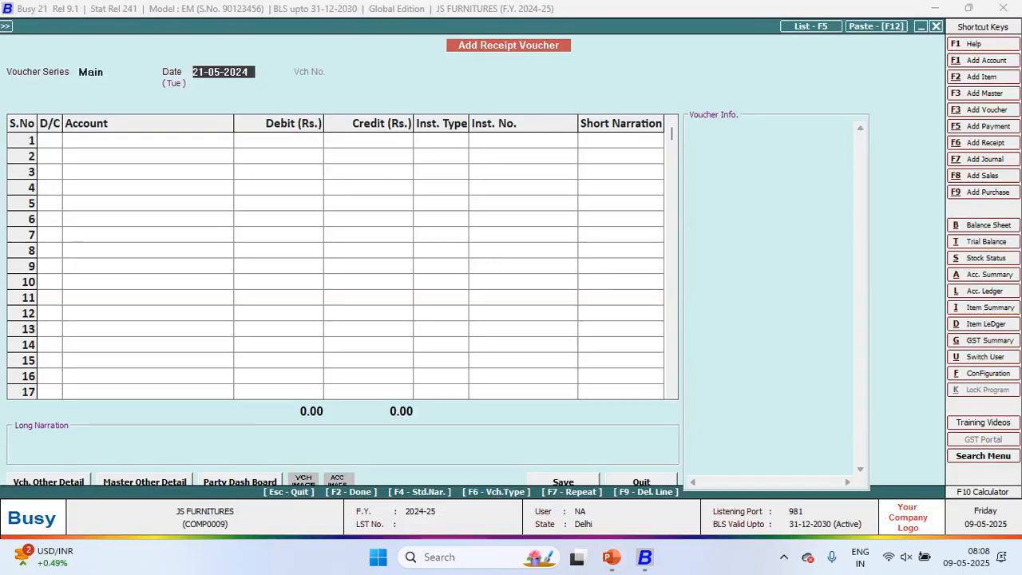
type("18-5")
key("Return")
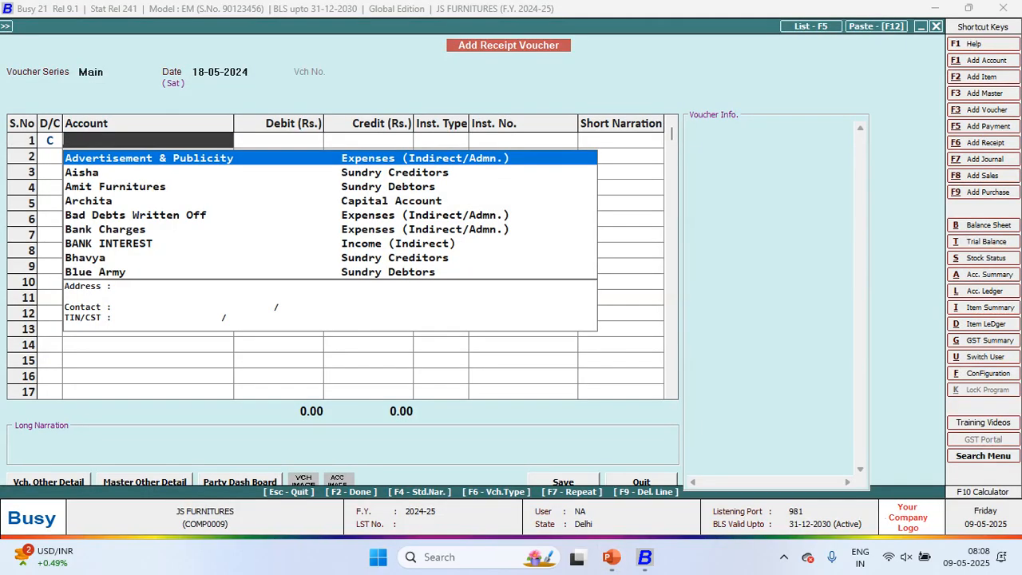
type("inter")
key("Return")
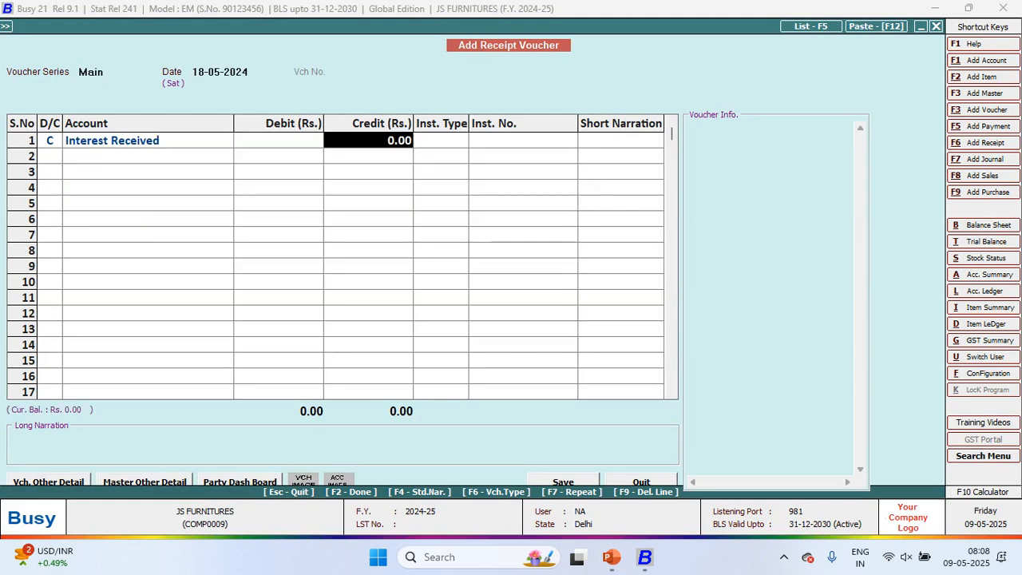
Step: Review the Interest Received account master, including its account group, and save it to return to the voucher
key("Left")
key("alt+m")
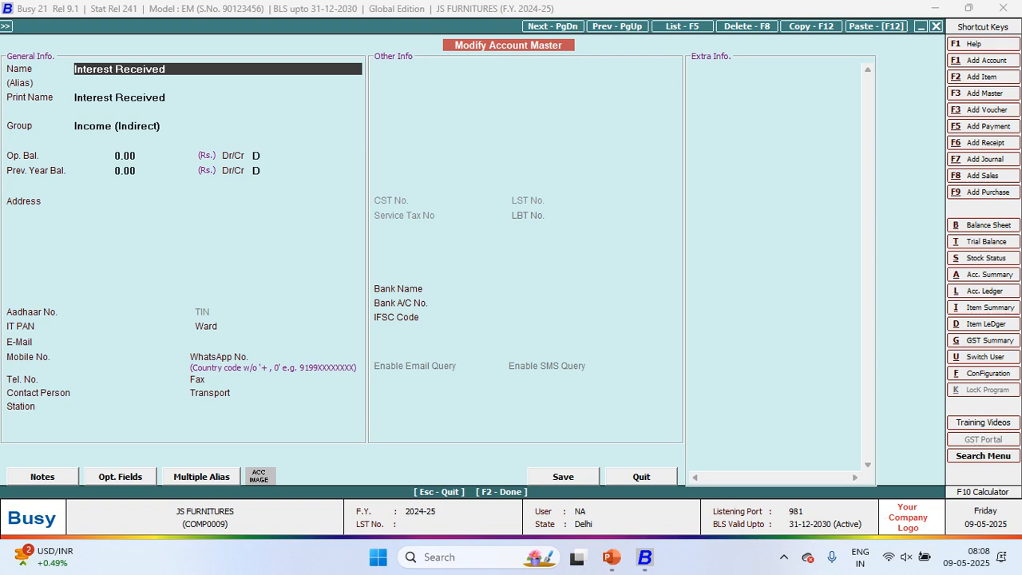
key("Return")
key("Return")
key("Return")
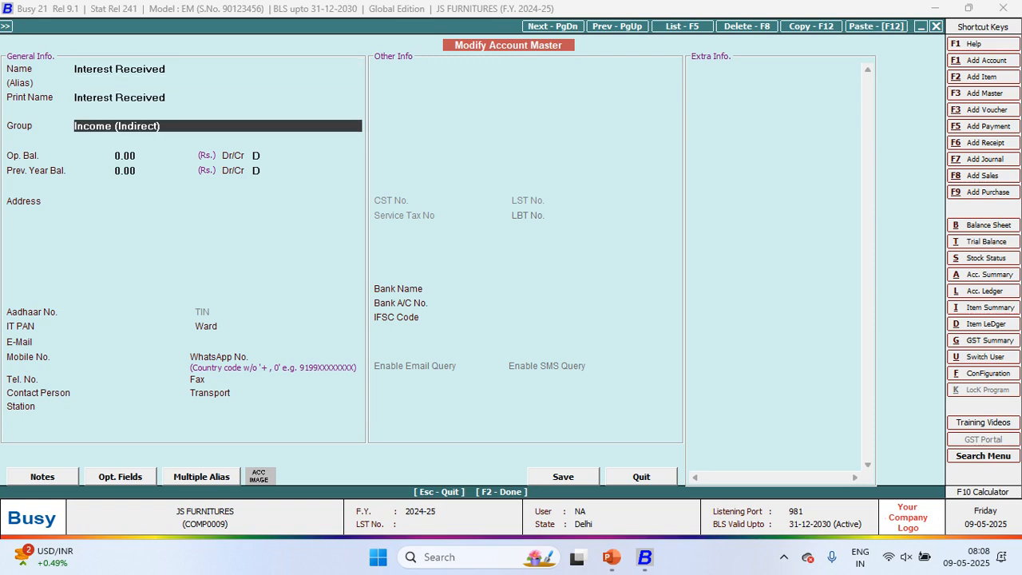
key("Return")
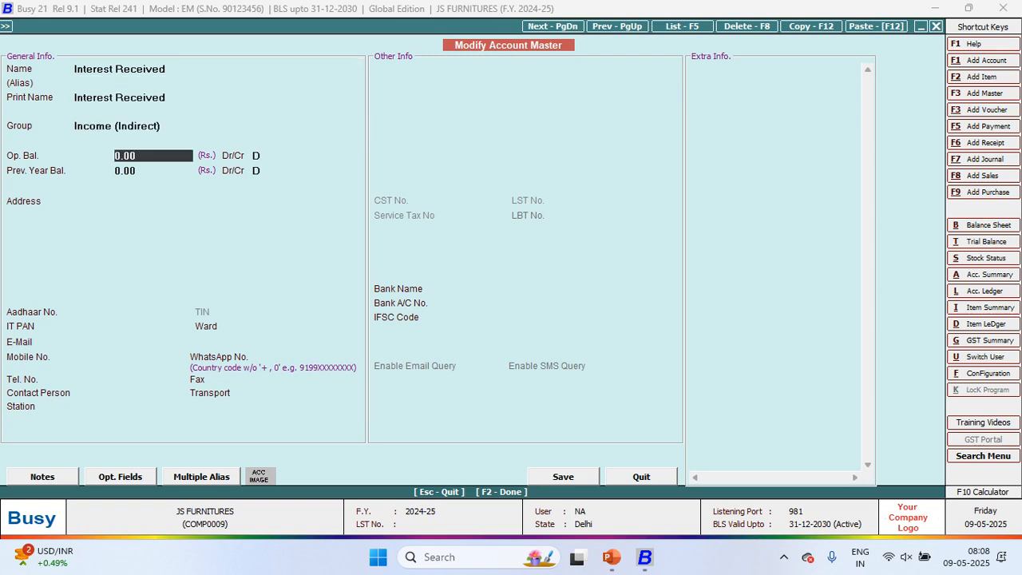
key("Return")
key("Return")
key("Return")
key("Return")
key("Return")
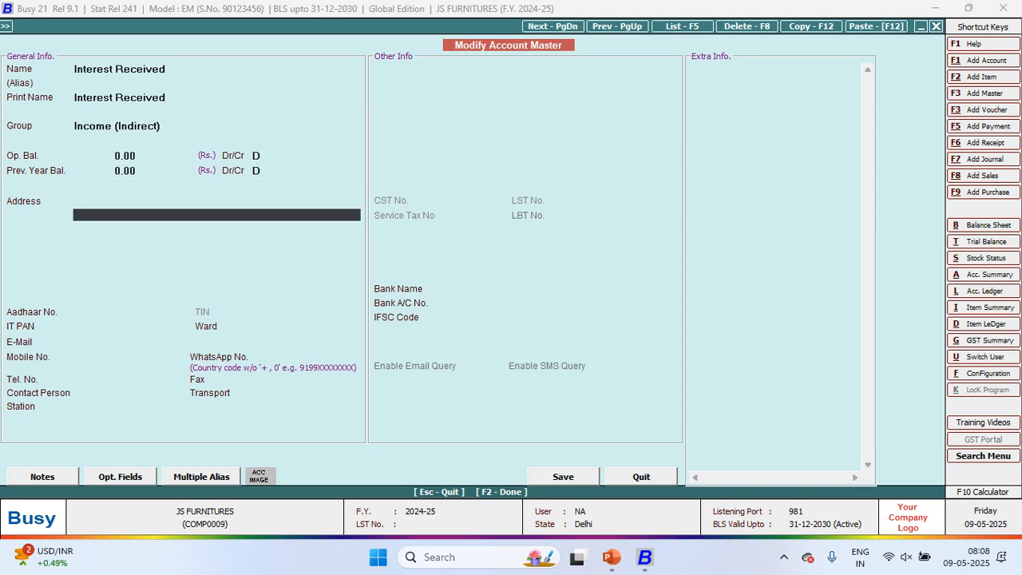
key("Return")
key("Return")
key("Return")
key("Return")
key("Return")
key("Return")
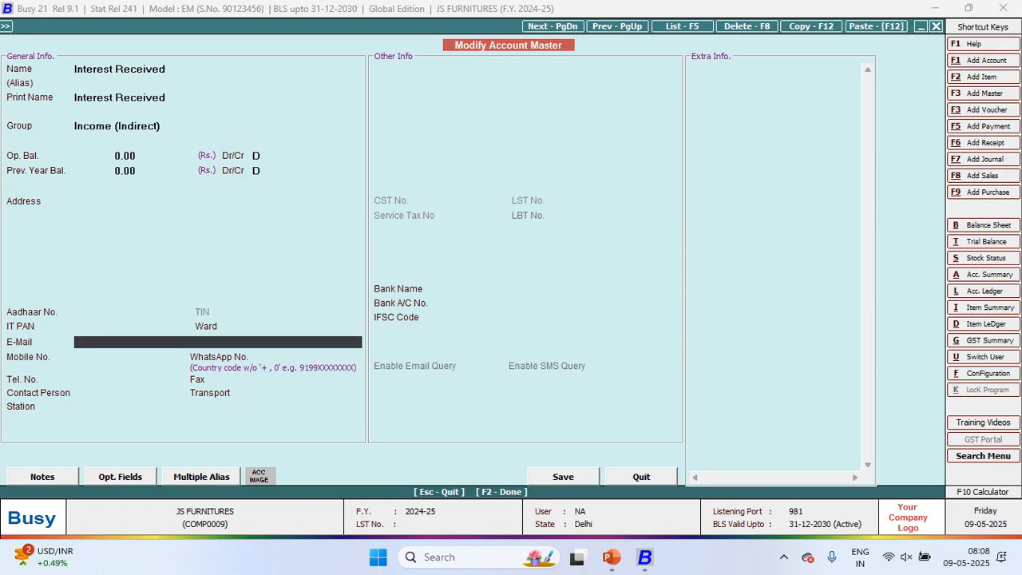
key("F2")
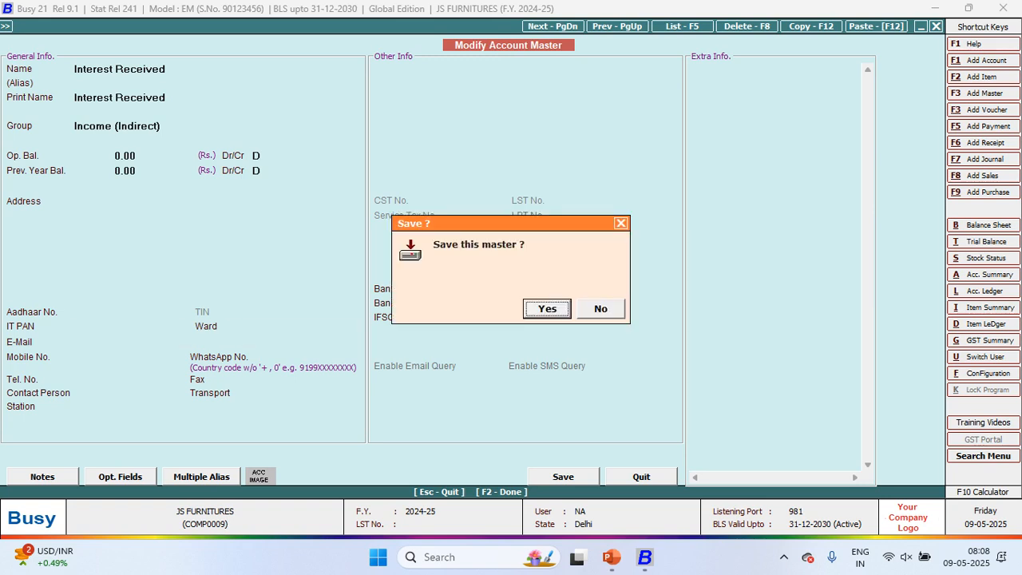
key("Return")
Step: Credit Interest Received with 200, debit AXIS BANK ACCOUNT with the same amount, and save the receipt voucher
key("Return")
type("200")
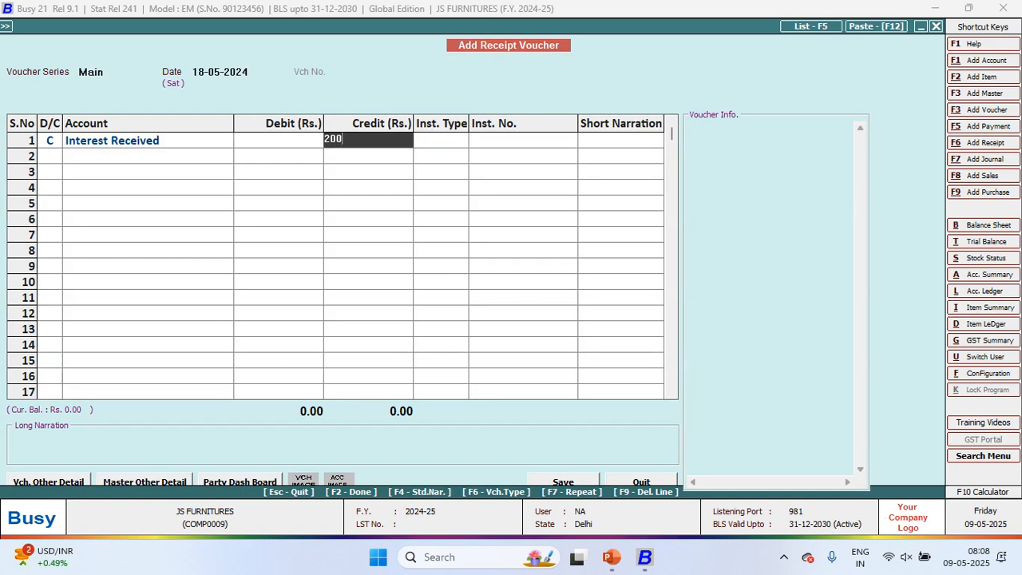
key("Return")
key("Return")
key("Return")
key("Return")
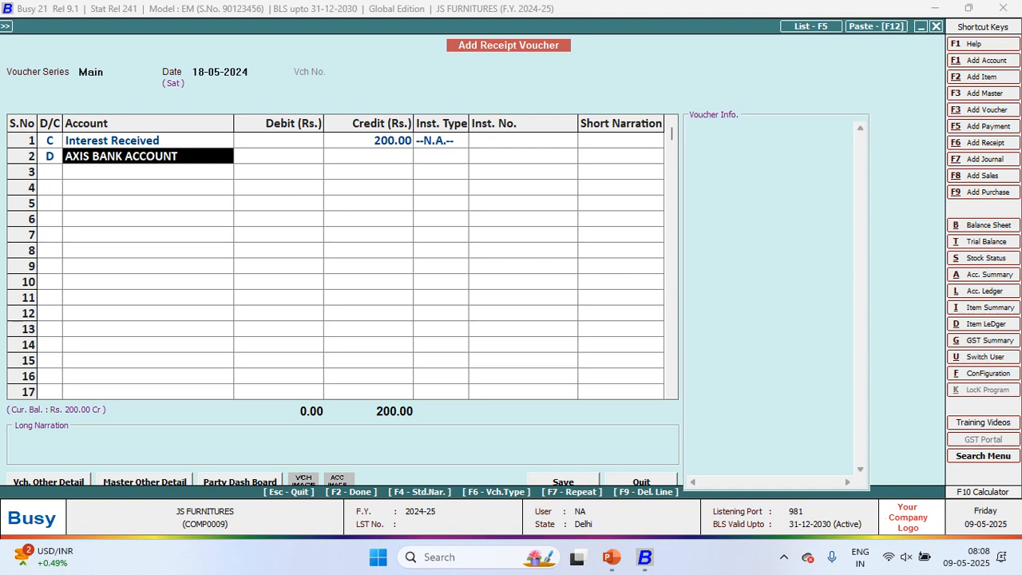
key("Return")
key("Return")
key("Return")
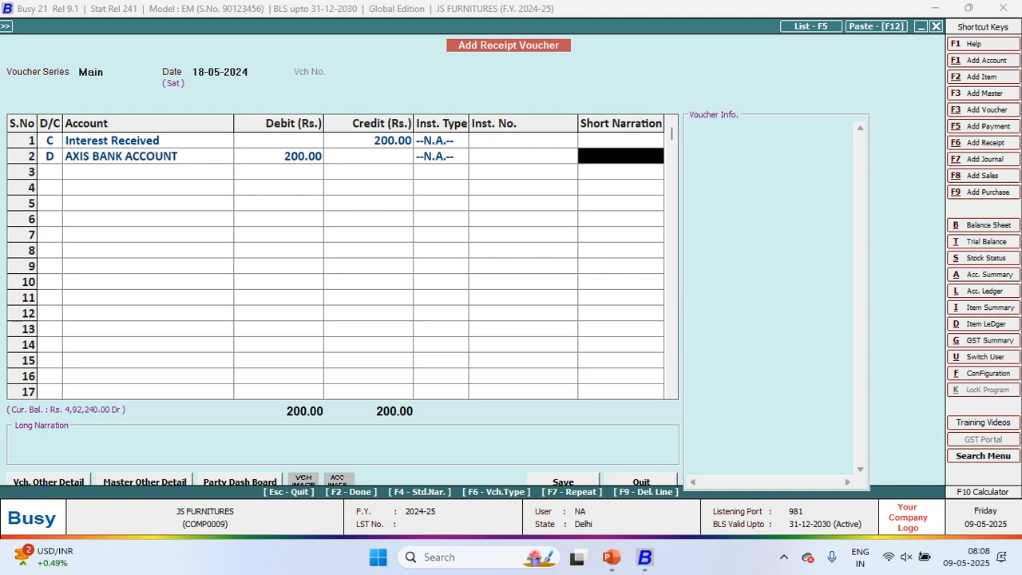
key("Return")
key("Return")
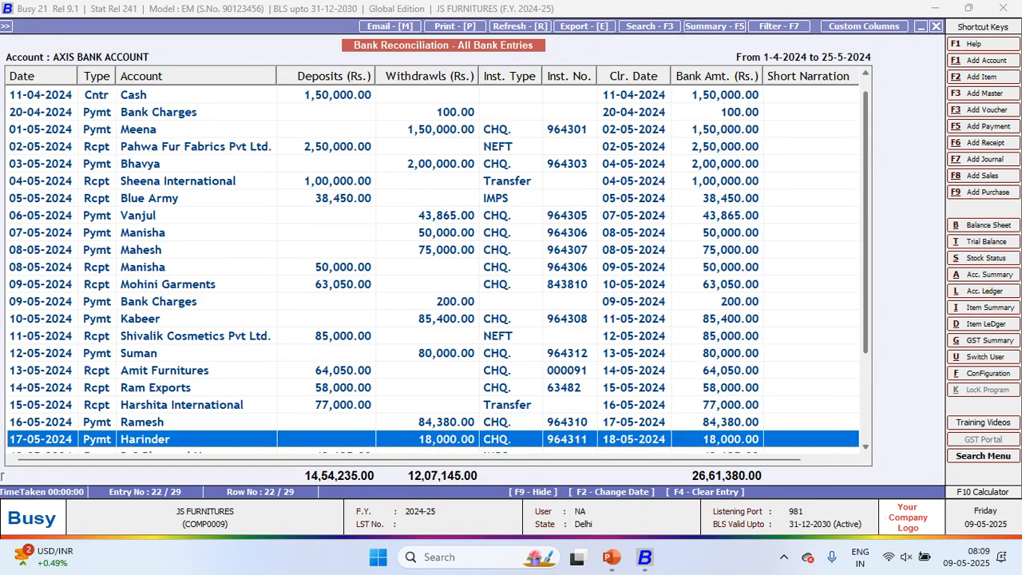
Step: Check the remaining 18-05-24 entries, such as the cash deposit, in the PowerPoint statement and return to Busy
key("alt+Tab")
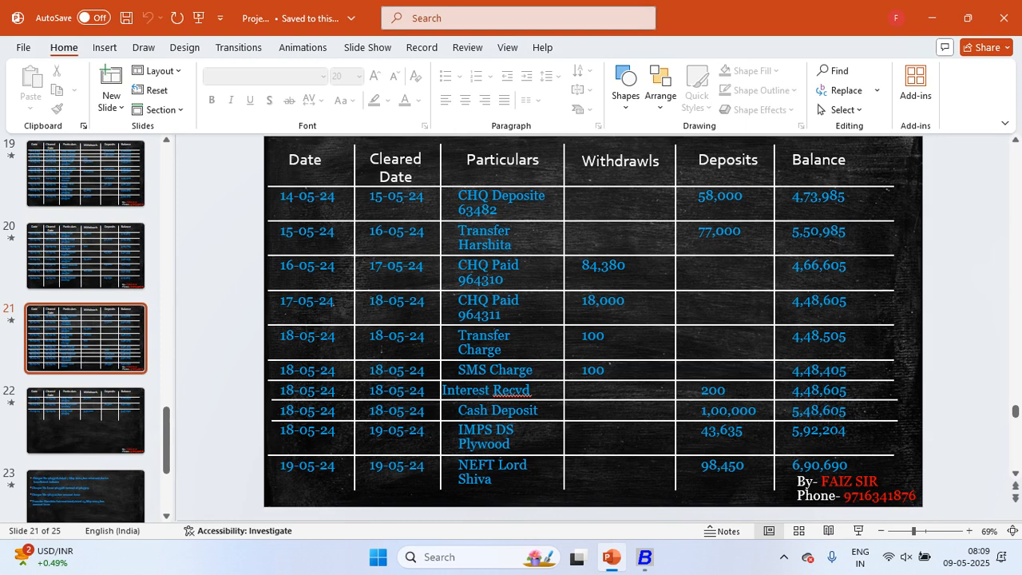
key("alt+Tab")
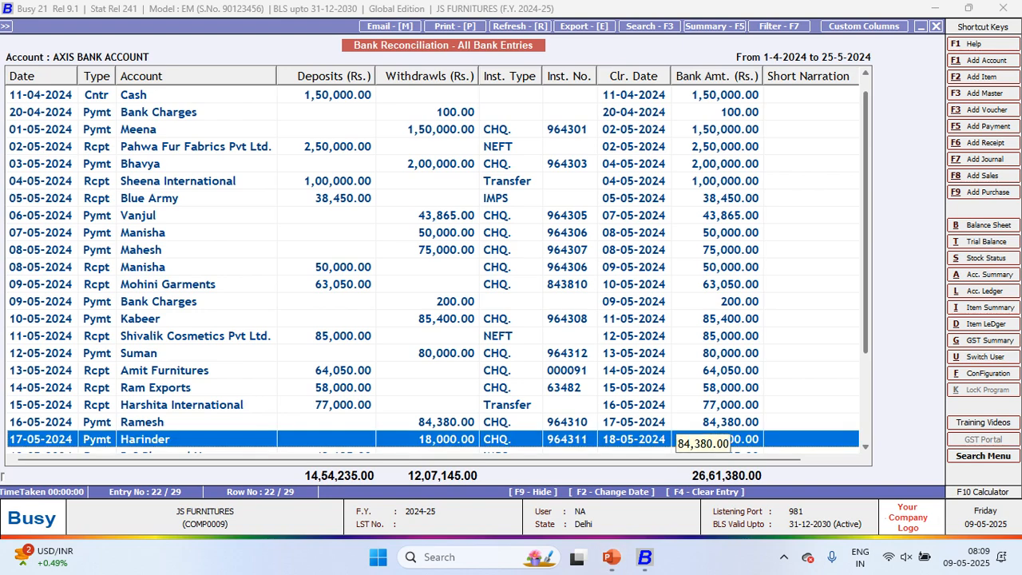